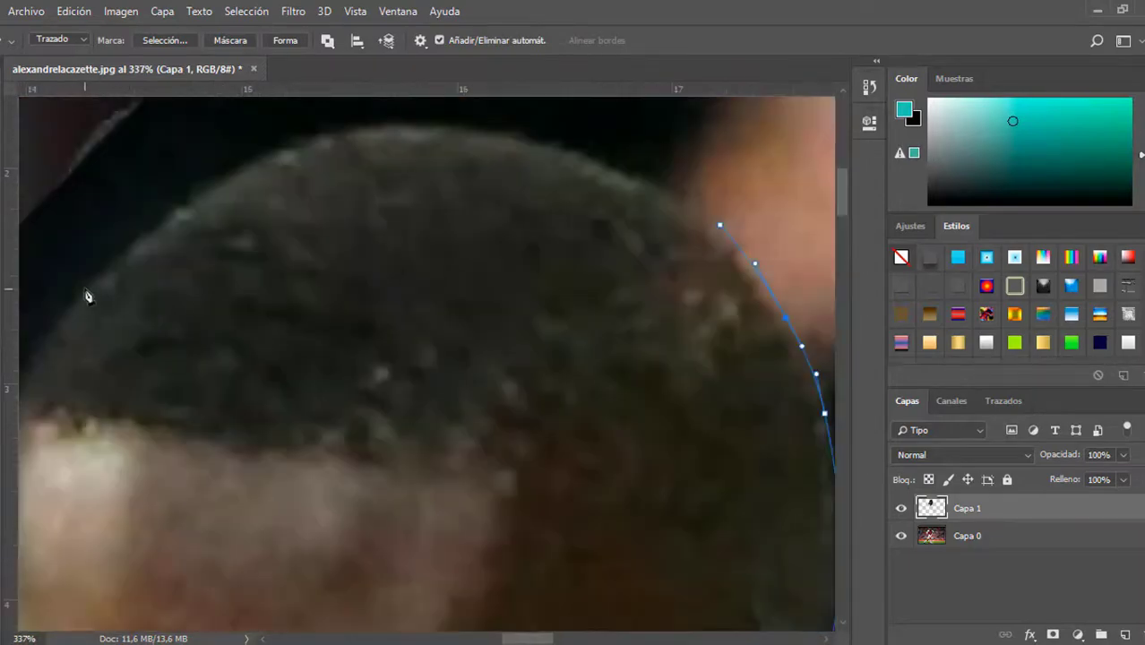
Trace the outline around the top of the pasted head with the Pen tool and turn the path into a selection.
left_click(628, 236)
left_click(552, 205)
left_click(486, 197)
left_click(363, 187)
left_click(235, 225)
left_click(120, 307)
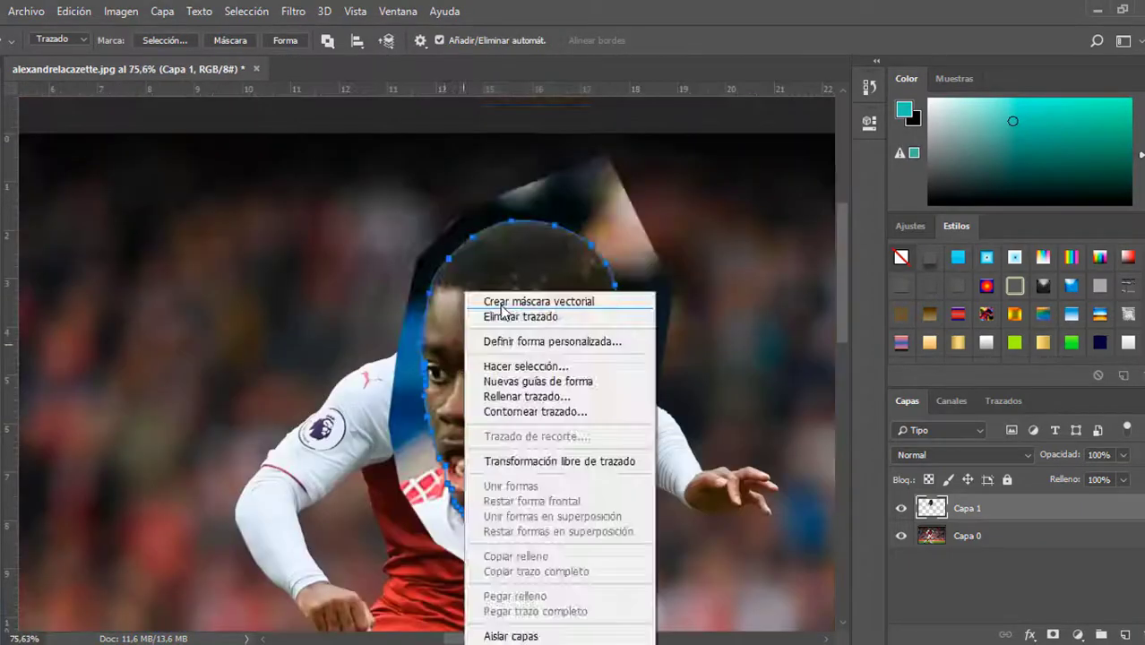
left_click(642, 200)
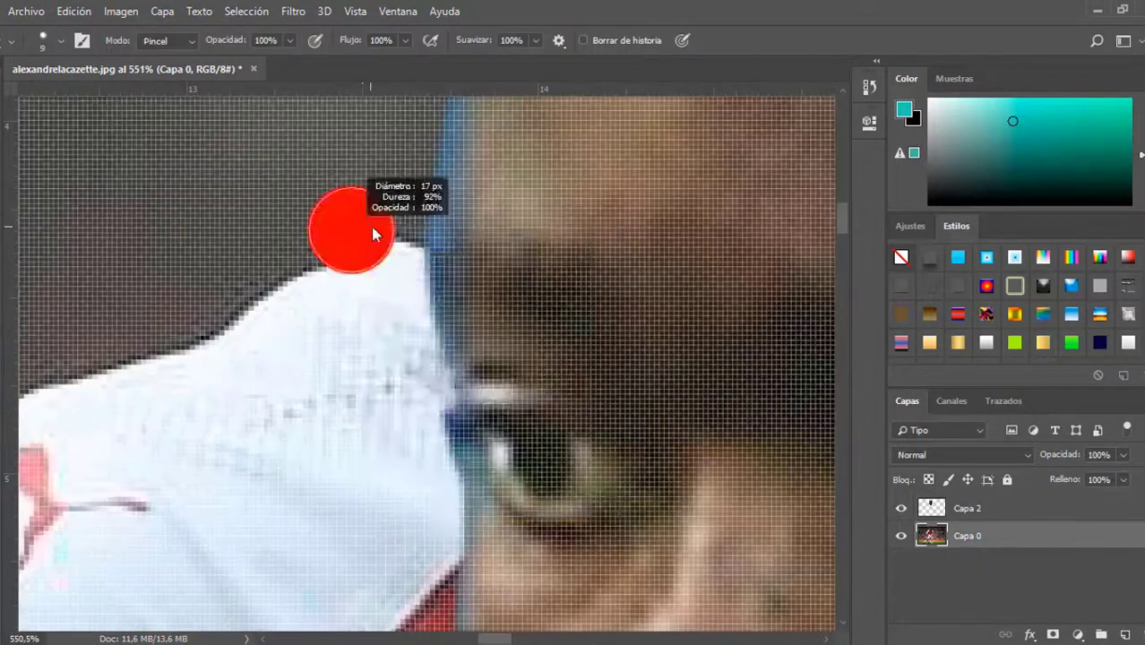
Switch to the cut-out head layer Capa 2 and erase the leftover fringe along the face with a 17 px Eraser.
key("alt+bracketright")
scroll(408, 327, "down", 10)
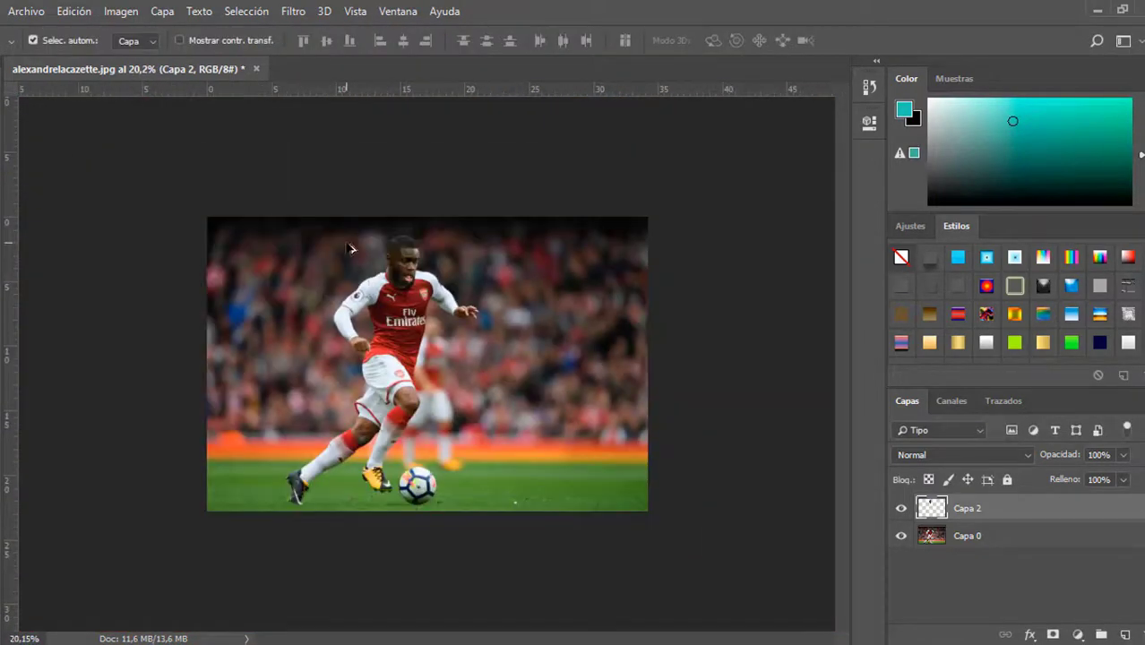
scroll(353, 248, "up", 2)
Set the canvas size to 2500 pixels.
left_click(121, 11)
left_click(135, 177)
type("2500")
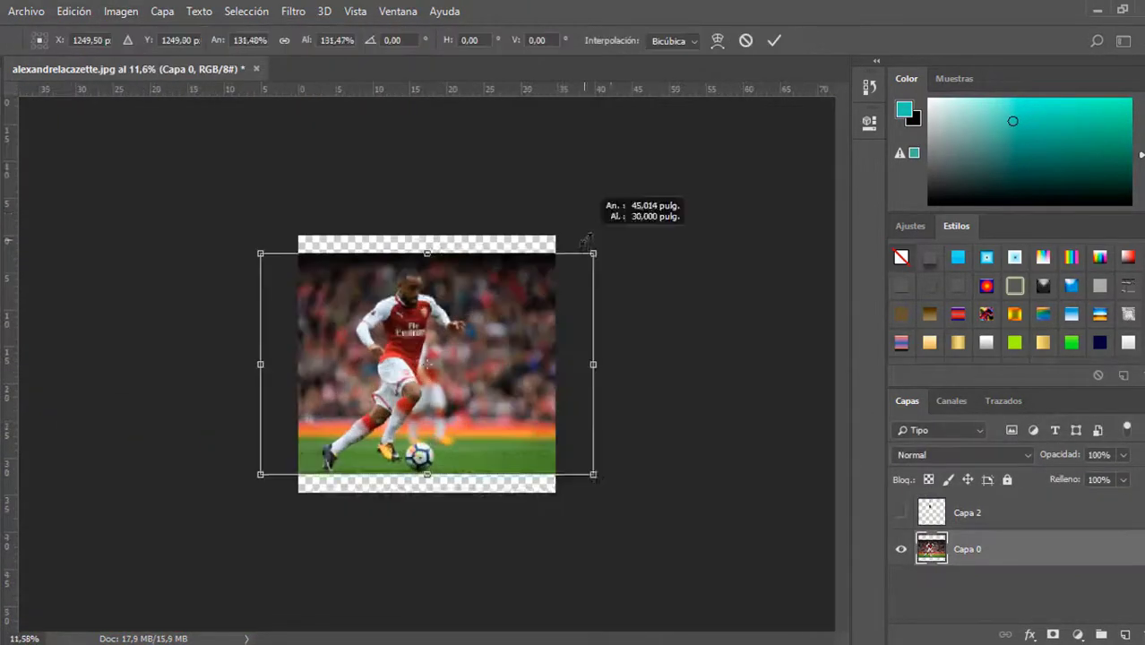
Scale the photo on Capa 0 up to cover the square canvas and fill the remaining transparent strip along its upper edge.
left_click_drag(595, 250, 767, 153)
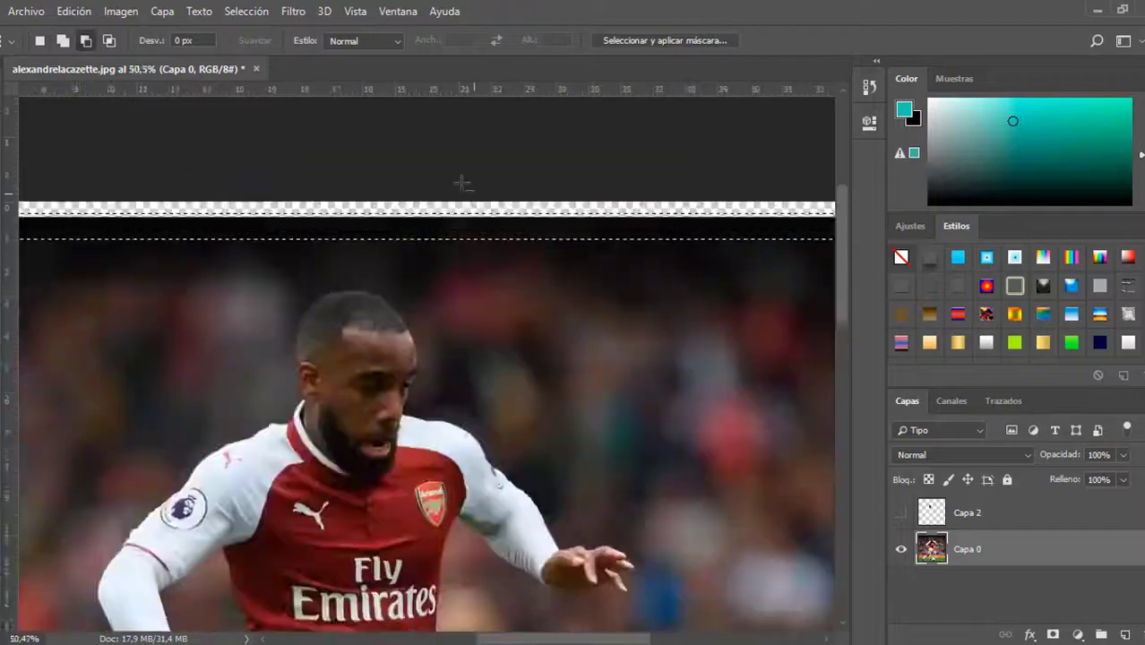
key("shift+F5")
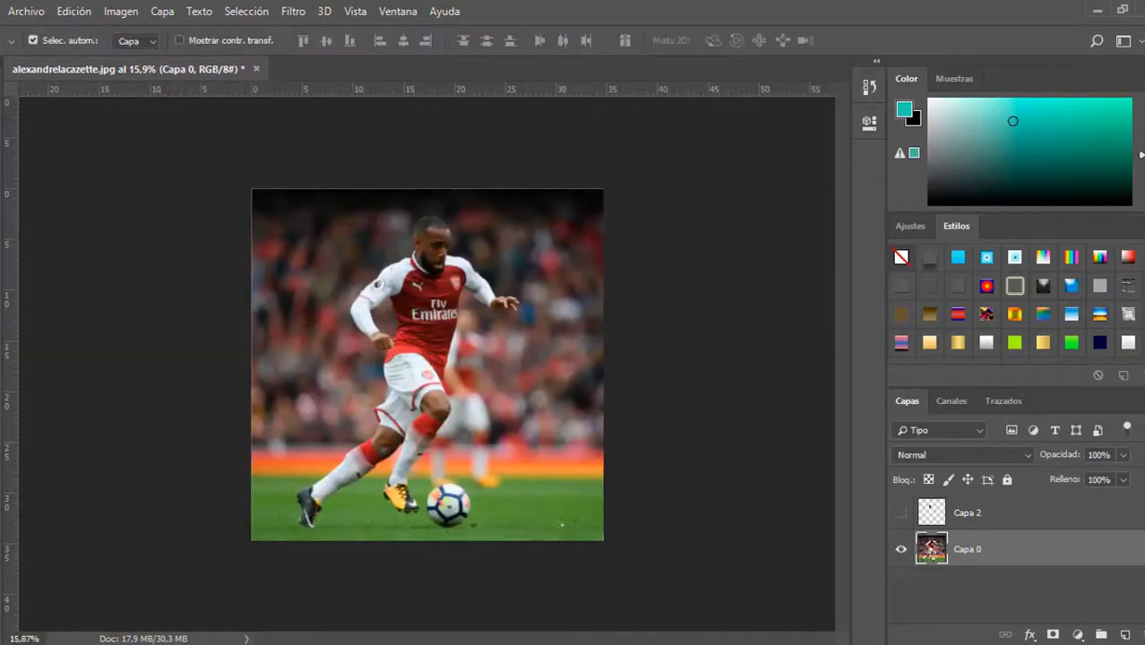
Select the player's body, boots and the ball on Capa 0 with the Quick Selection tool, subtracting the background between the legs.
left_click_drag(397, 379, 416, 377)
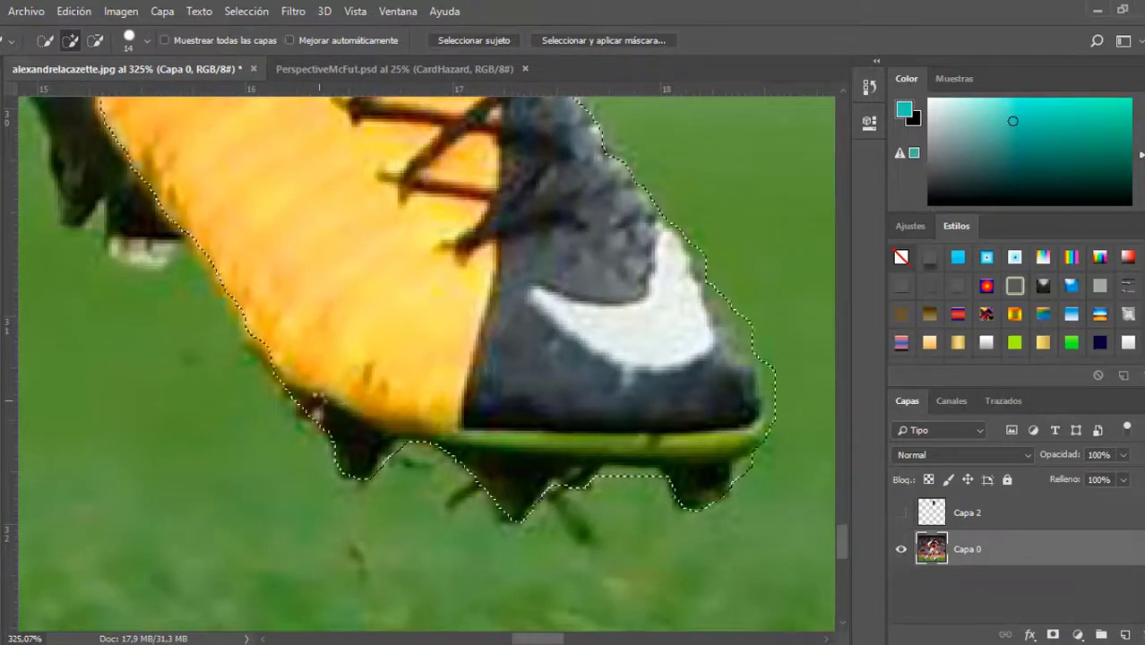
scroll(494, 347, "up", 10)
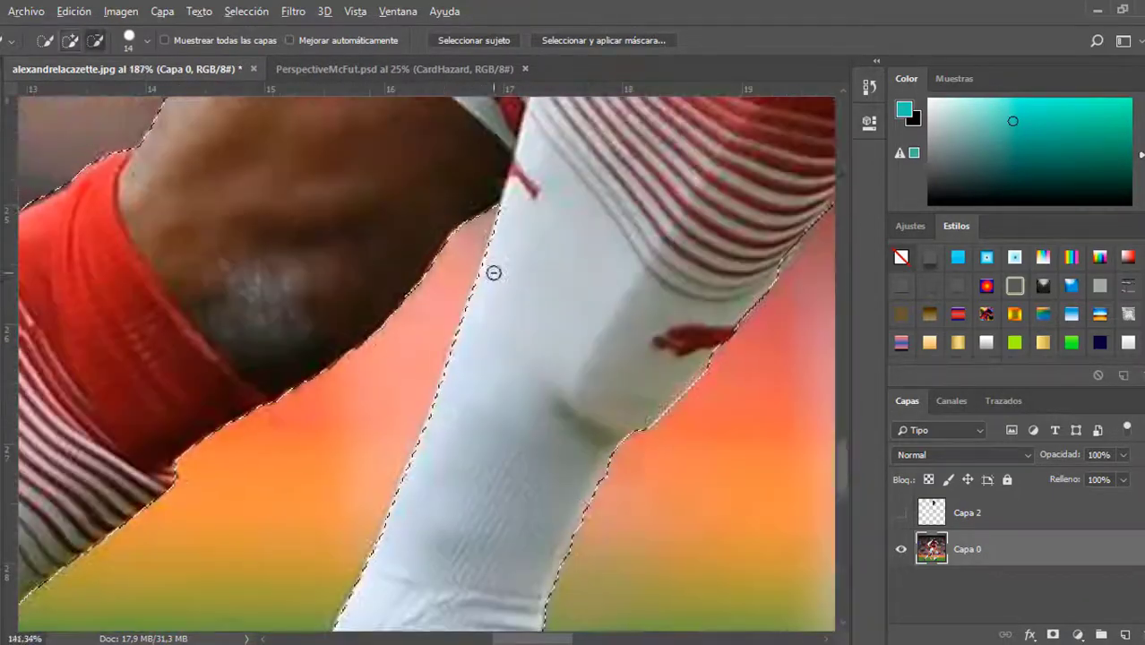
scroll(494, 273, "up", 3)
scroll(532, 309, "down", 10)
scroll(511, 448, "up", 9)
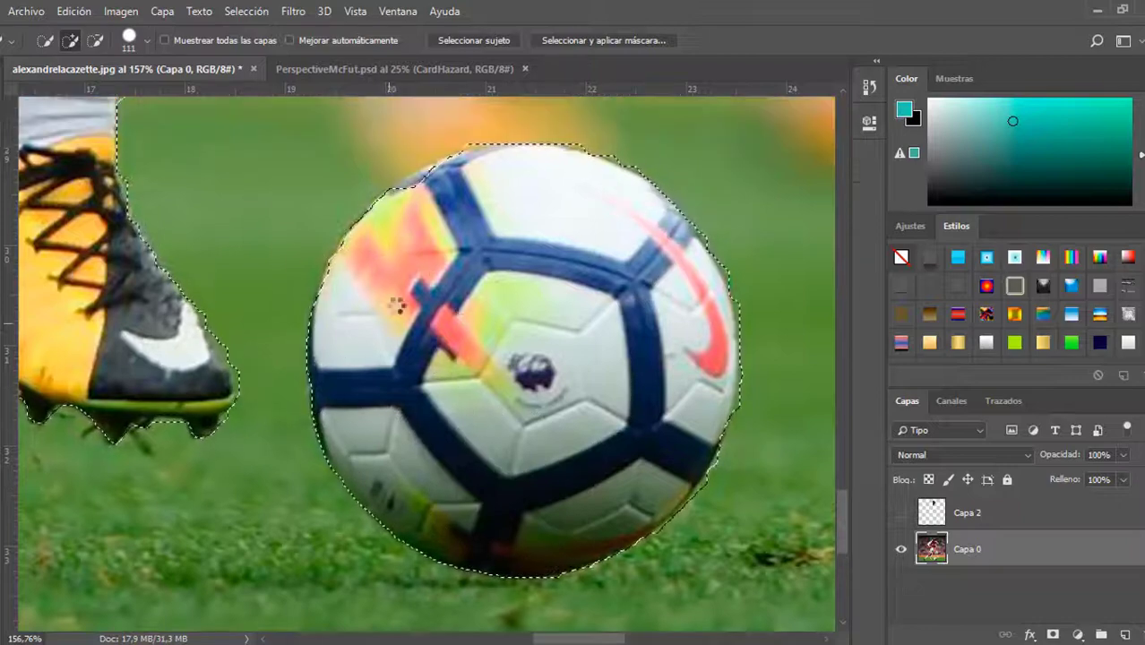
Switch to Quick Mask and clean the mask edge around the front boot with a 15 px brush.
key("q")
scroll(371, 191, "up", 1)
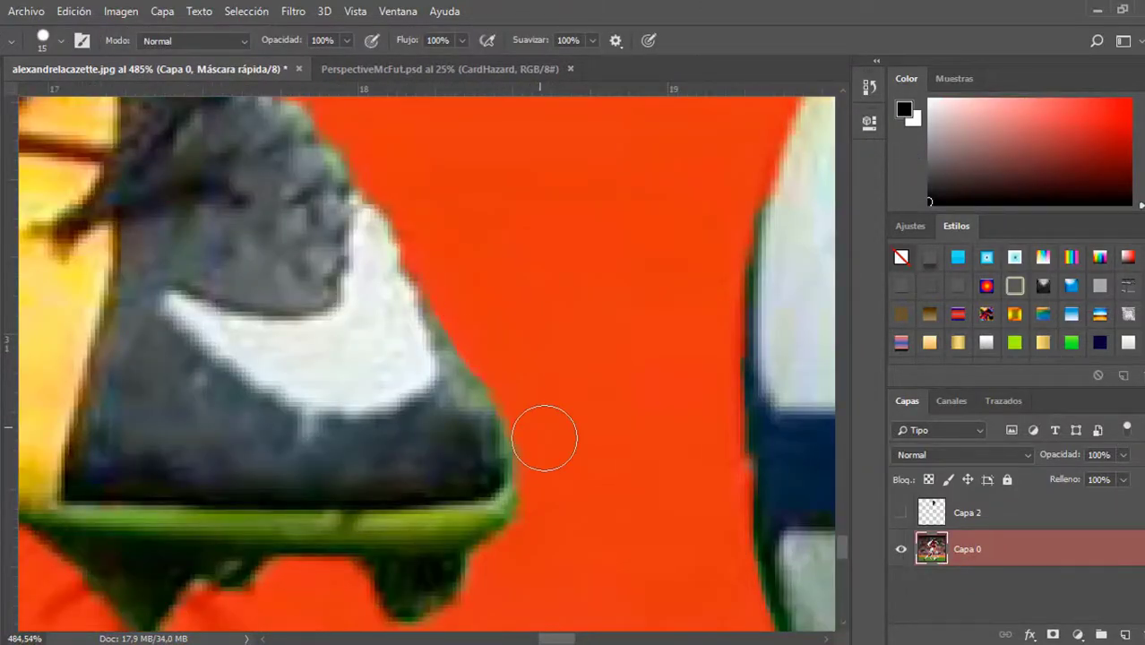
scroll(544, 438, "down", 5)
right_click(545, 438)
key("Escape")
scroll(447, 227, "up", 5)
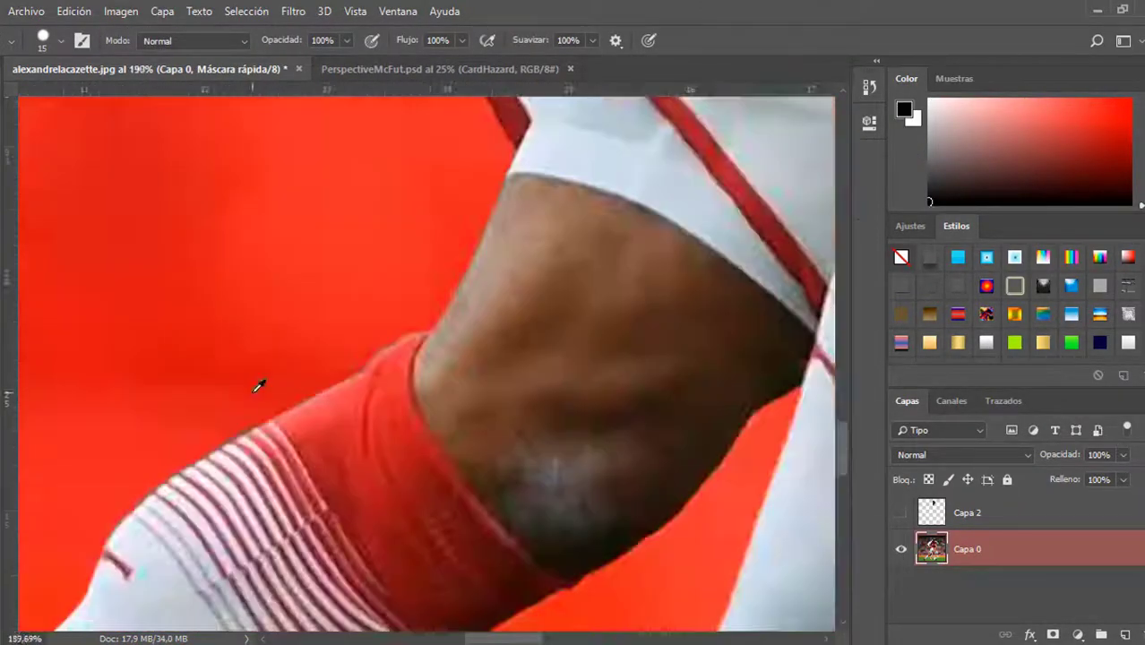
Refine the quick mask edges along the rear leg, around the collar beneath the face, and along the outstretched arm.
scroll(258, 385, "up", 4)
key("x")
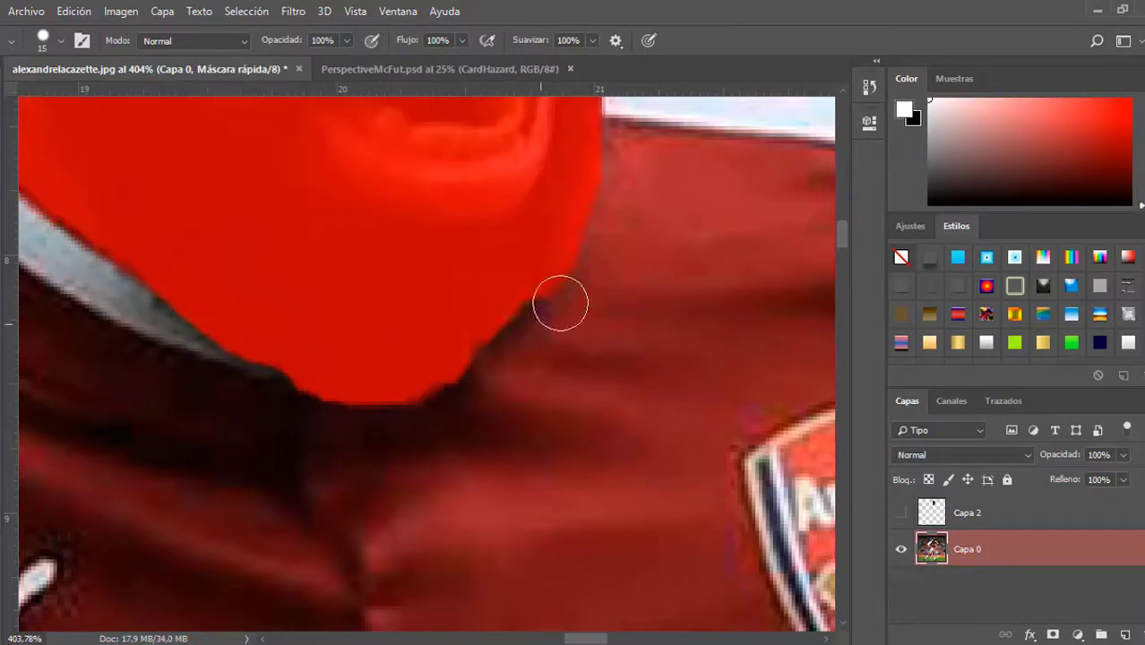
scroll(560, 303, "up", 3)
scroll(524, 320, "up", 3)
key("x")
scroll(587, 341, "down", 8)
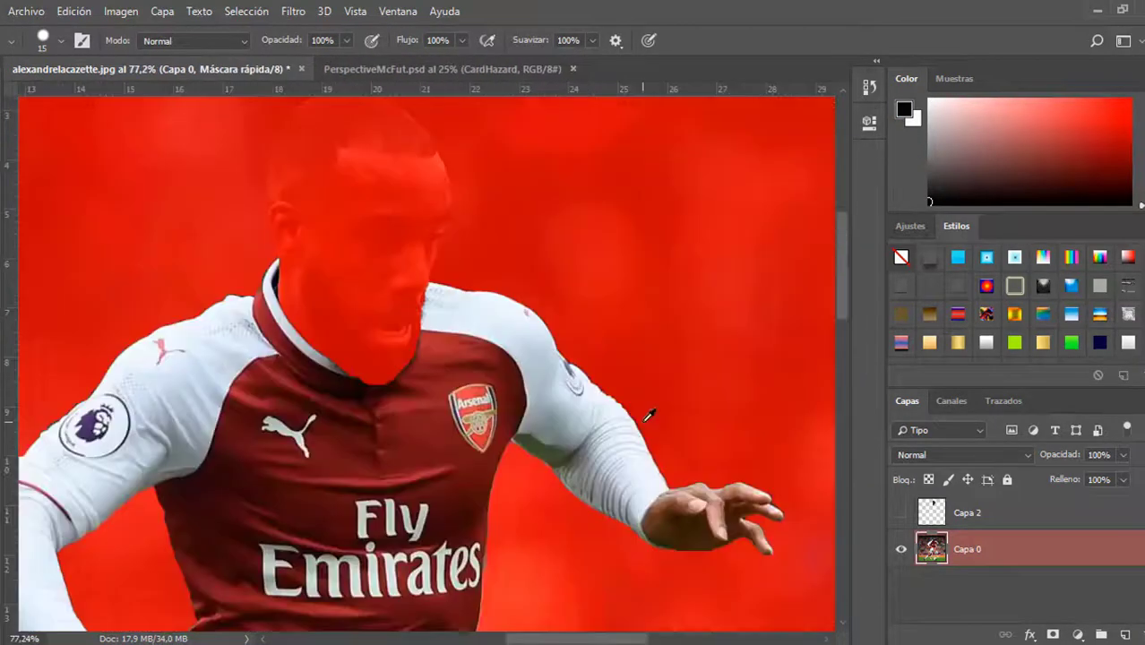
scroll(238, 375, "up", 6)
scroll(452, 252, "up", 2)
scroll(284, 422, "down", 6)
Turn the quick mask back into a selection and copy the player's body and ball to a new layer.
key("q")
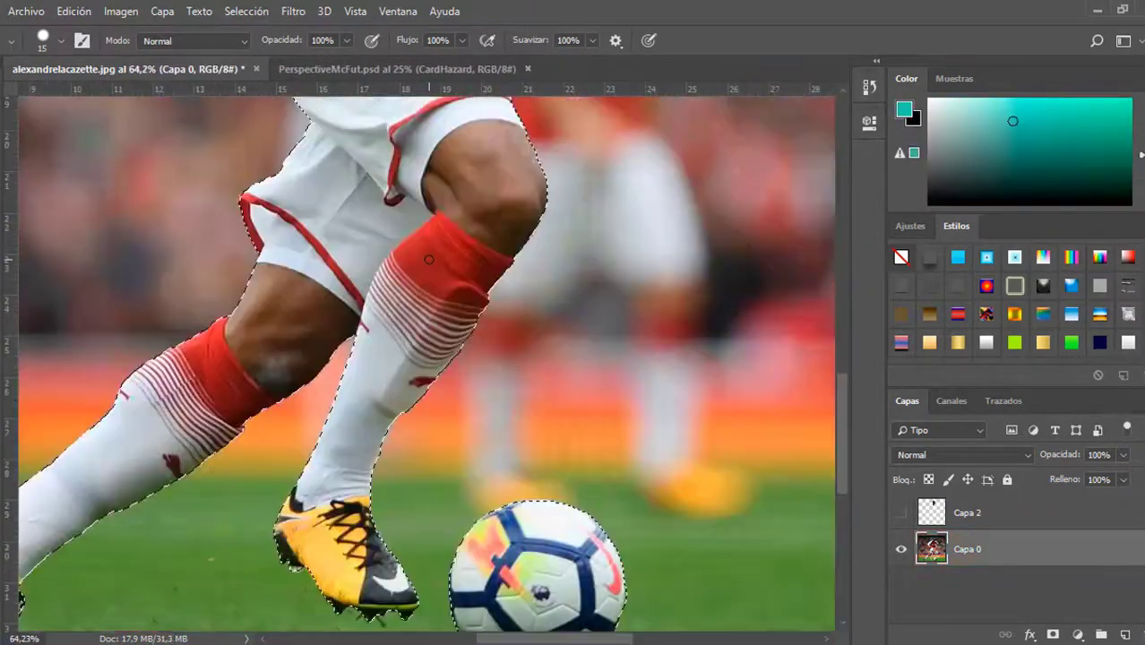
scroll(429, 259, "down", 5)
key("m")
key("ctrl+j")
scroll(430, 233, "up", 8)
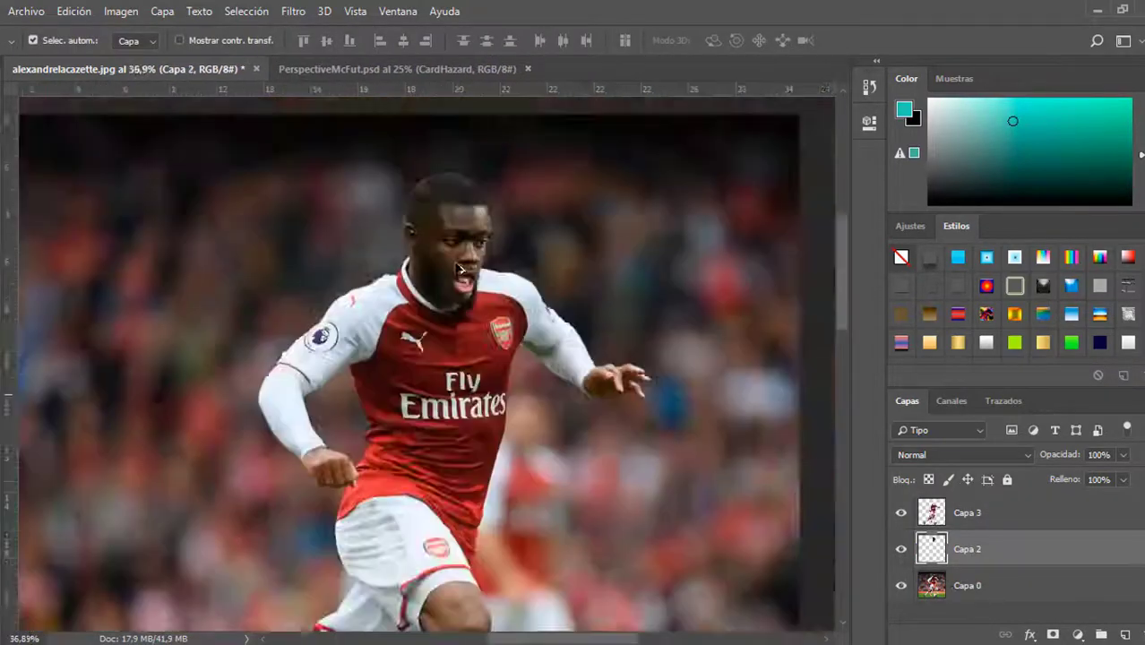
Clone blurred crowd background over the original head on Capa 0 copia with a soft Clone Stamp.
key("s")
right_click(275, 258, "alt")
scroll(357, 120, "down", 2)
scroll(514, 445, "up", 2)
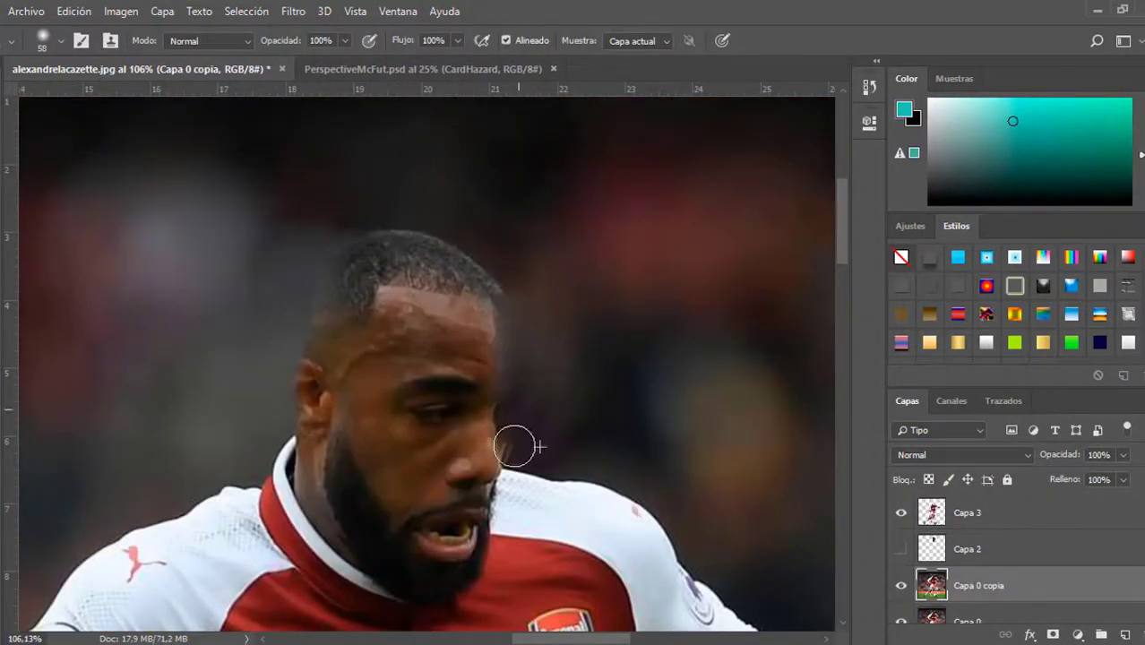
left_click_drag(460, 258, 394, 269)
scroll(394, 268, "down", 5)
scroll(419, 359, "up", 6)
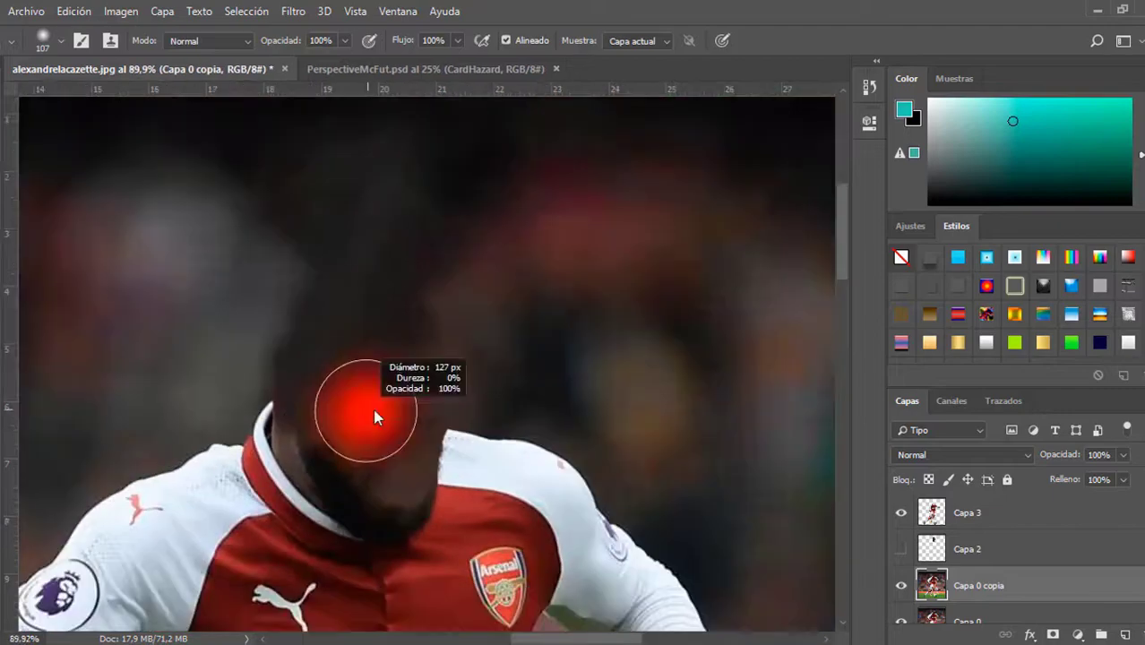
scroll(375, 417, "down", 4)
scroll(318, 285, "up", 8)
Erase the rough edges around the neck and forehead on the head layer Capa 2 with a 17 px Eraser.
key("alt+bracketright")
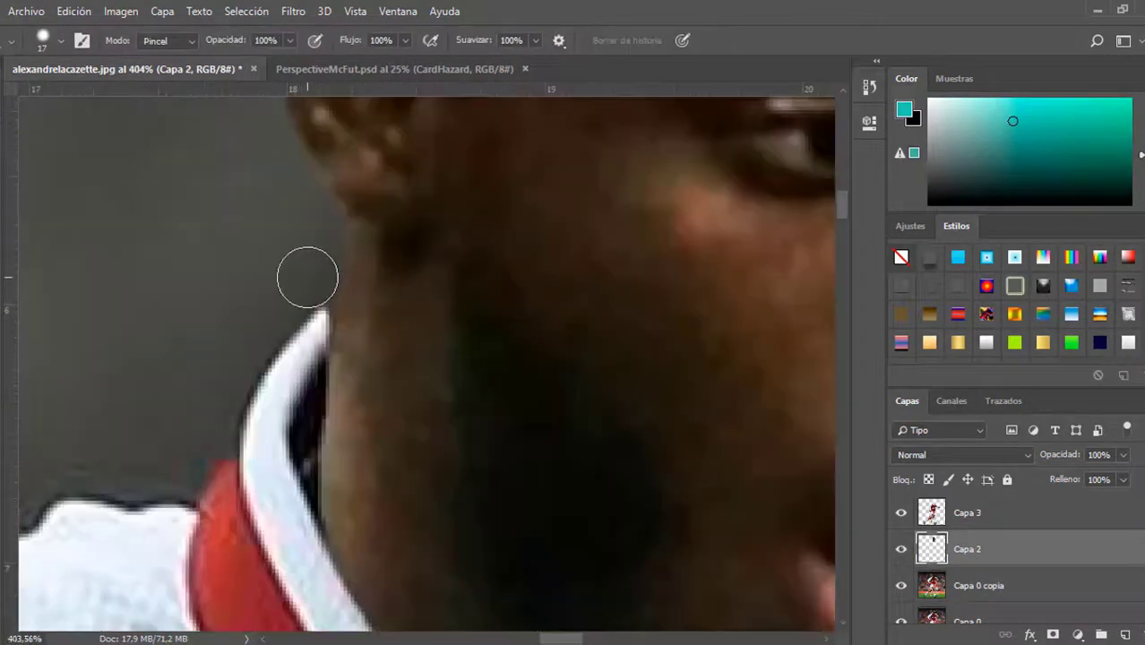
scroll(307, 277, "up", 10)
scroll(307, 277, "right", 8)
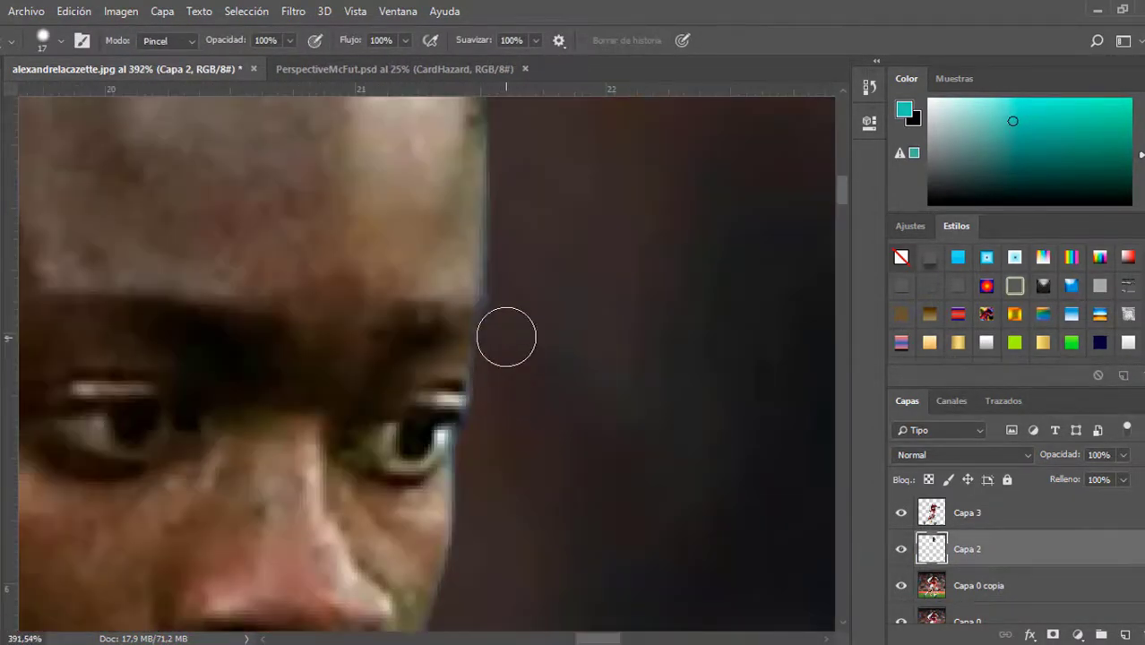
scroll(506, 337, "down", 6)
scroll(266, 305, "up", 3)
Retouch the blue fringe along the face's edge on Capa 2 with a small Clone Stamp brush.
key("s")
scroll(347, 263, "down", 1)
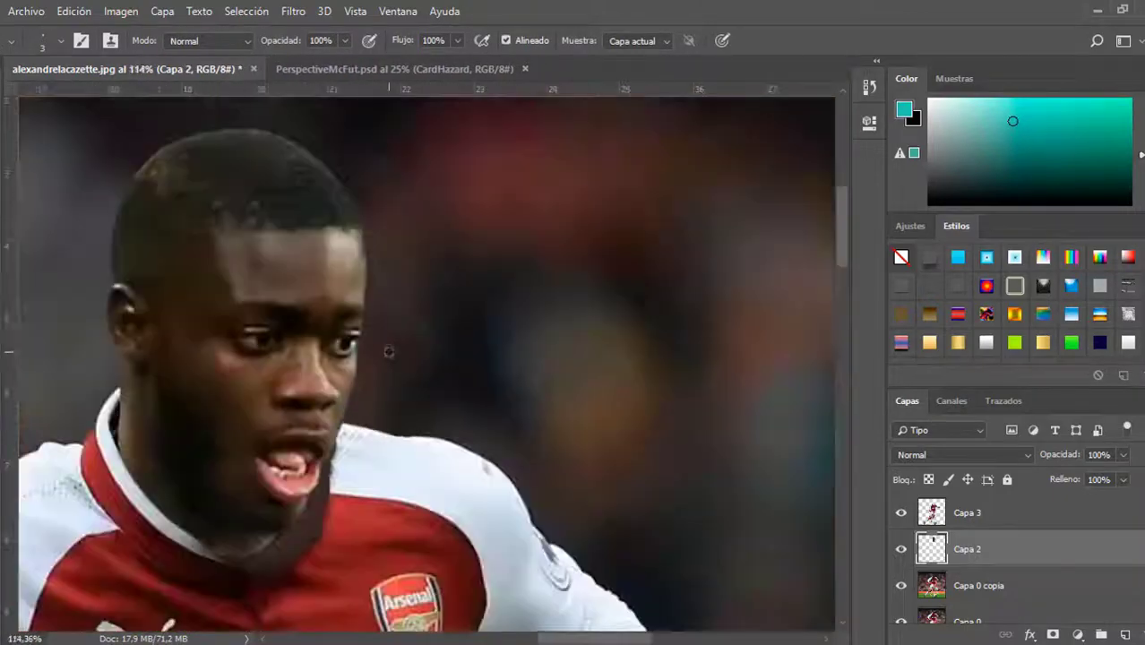
scroll(389, 352, "down", 3)
Reshape the player's body on Capa 3 with Puppet Warp, adding pins so the shirt and shoulders fit the new head.
left_click(74, 11)
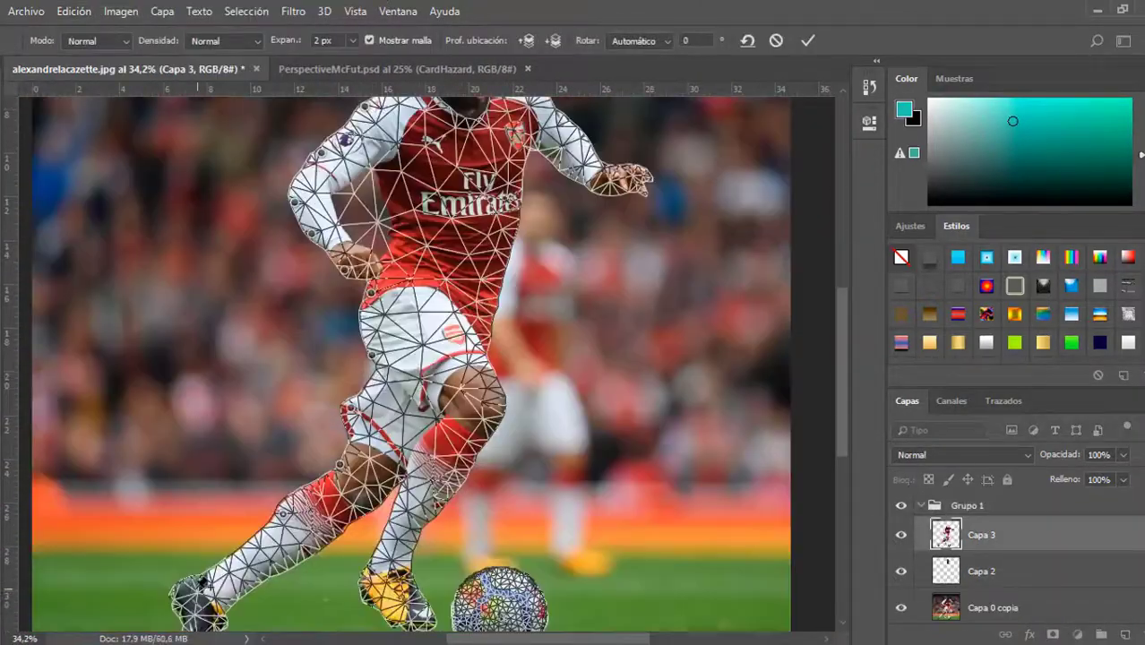
scroll(456, 206, "up", 5)
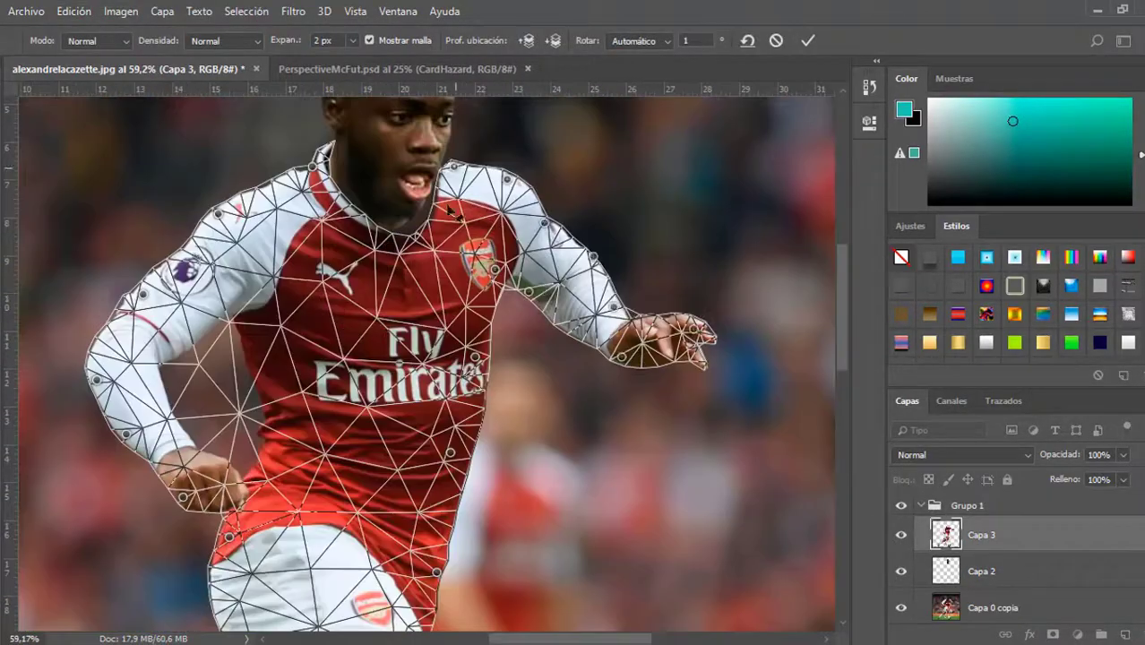
left_click(524, 248)
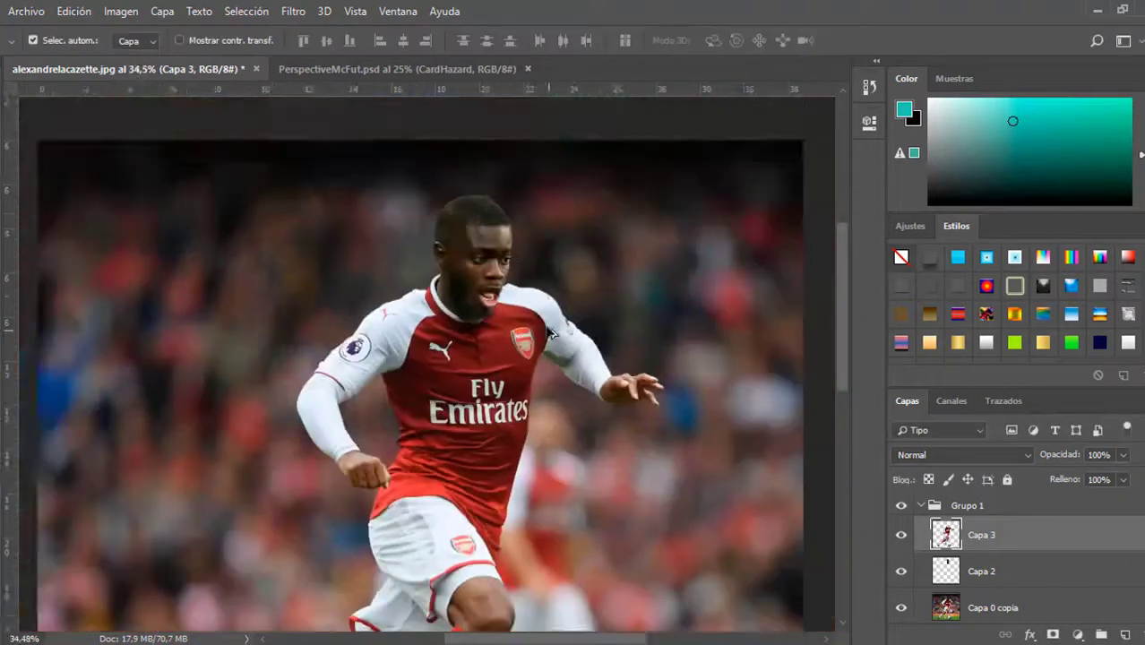
Retouch the collar beside the neck with the Clone Stamp and erase the shirt edge along the jaw on Capa 3.
scroll(550, 346, "up", 8)
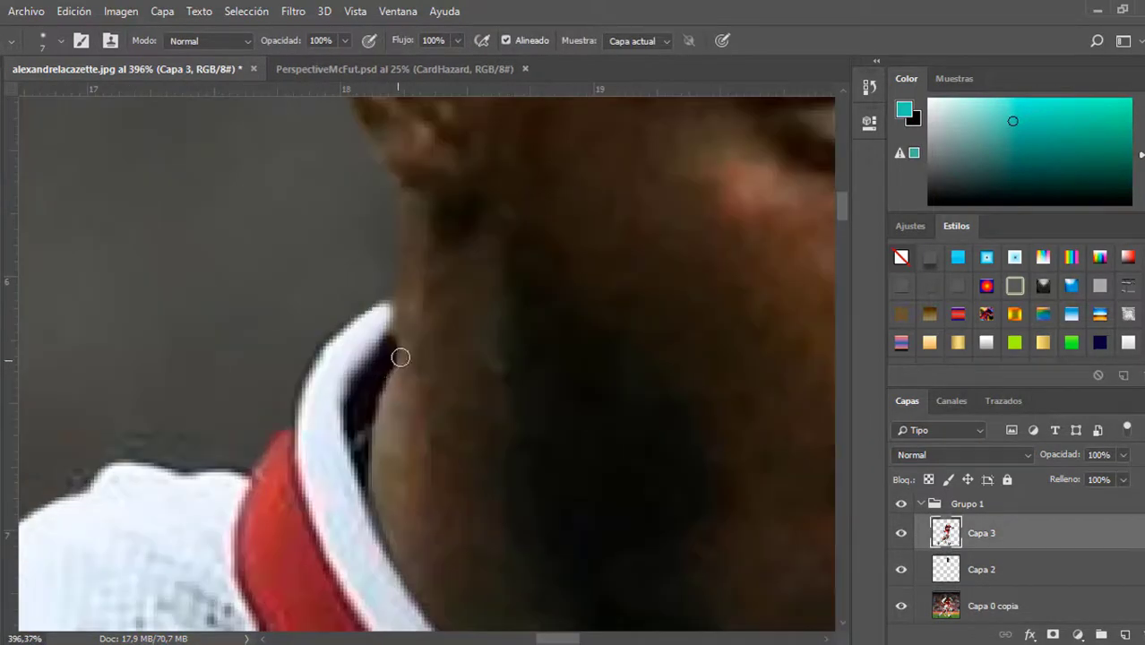
scroll(401, 357, "down", 5)
scroll(474, 338, "up", 5)
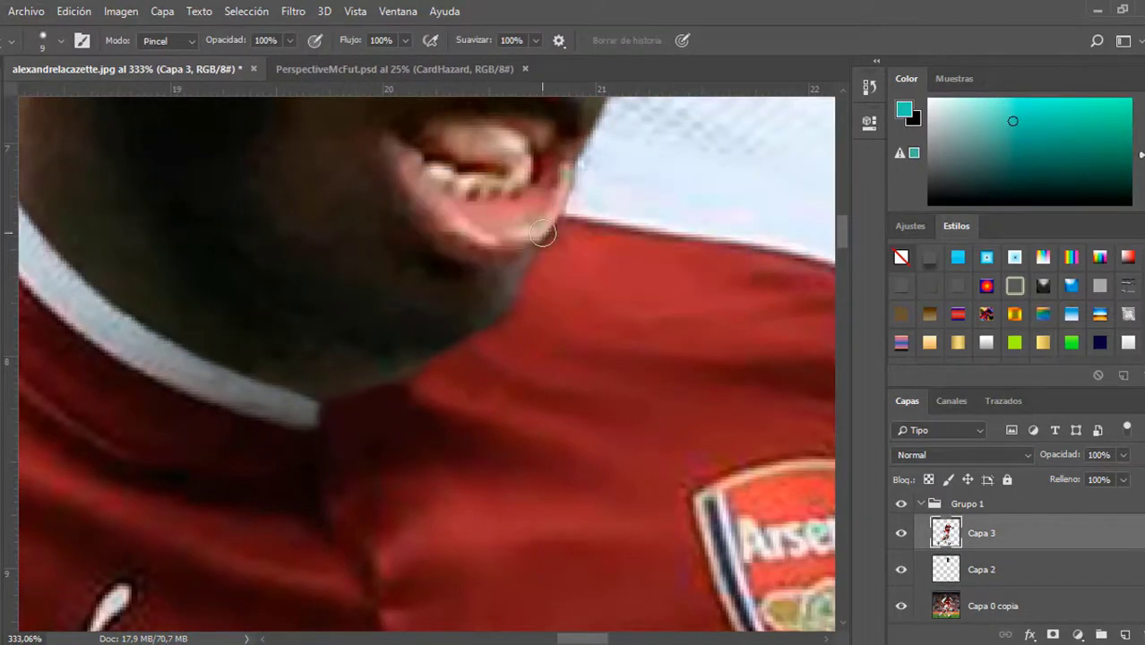
Trace a path along the sleeve cuff where it meets the hand on Capa 3.
scroll(460, 321, "down", 6)
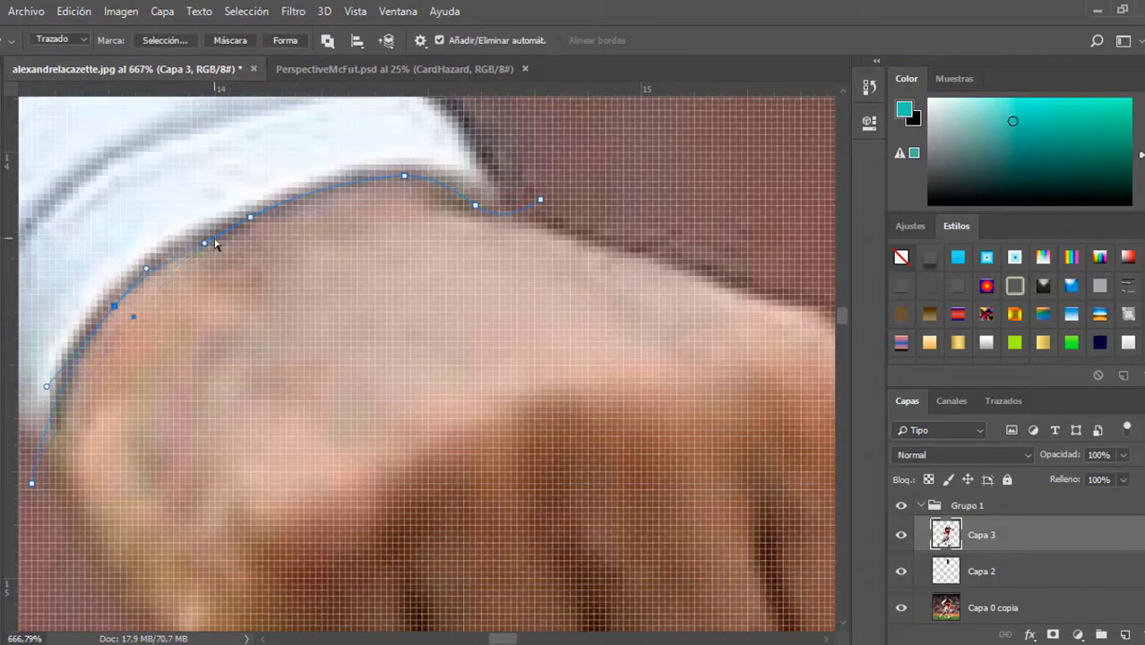
scroll(388, 294, "left", 3)
scroll(388, 294, "down", 3)
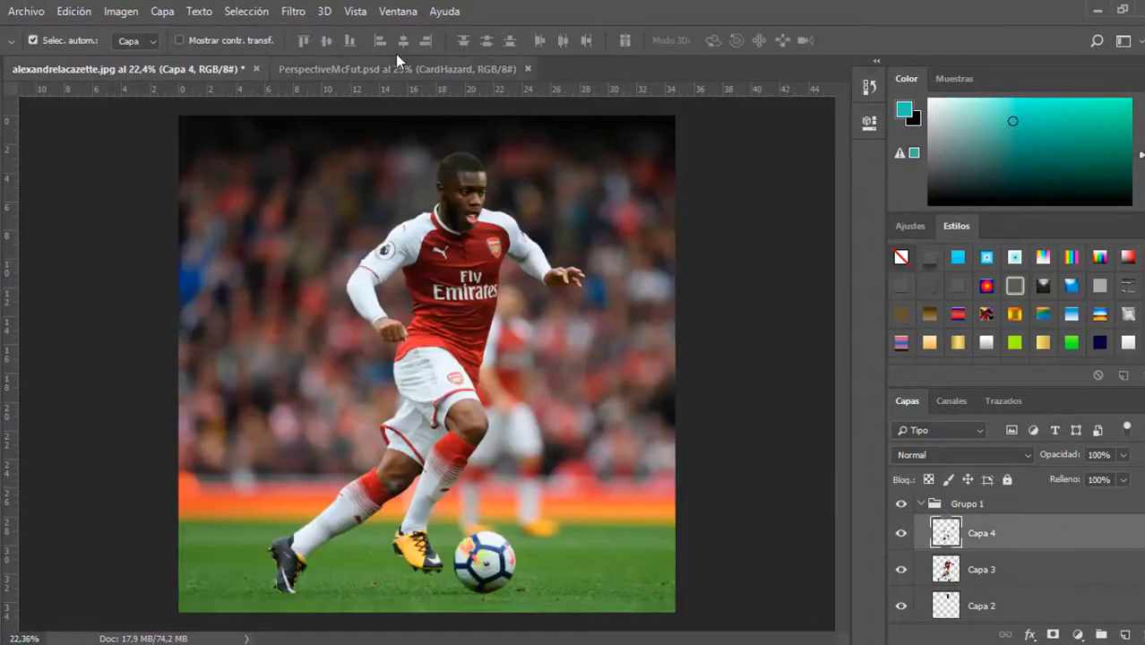
Add a colour adjustment layer above the player layer Capa 4.
left_click(1078, 634)
left_click(1093, 461)
left_click(716, 416)
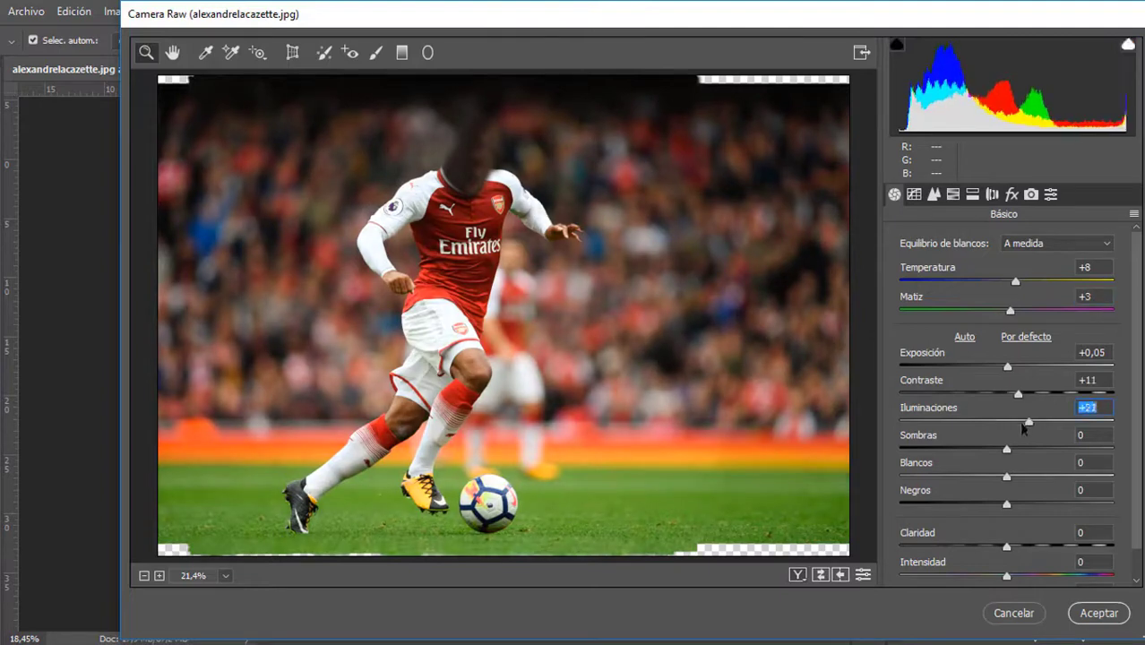
Lower the background photo's highlights in the Camera Raw filter.
left_click_drag(1023, 428, 1008, 423)
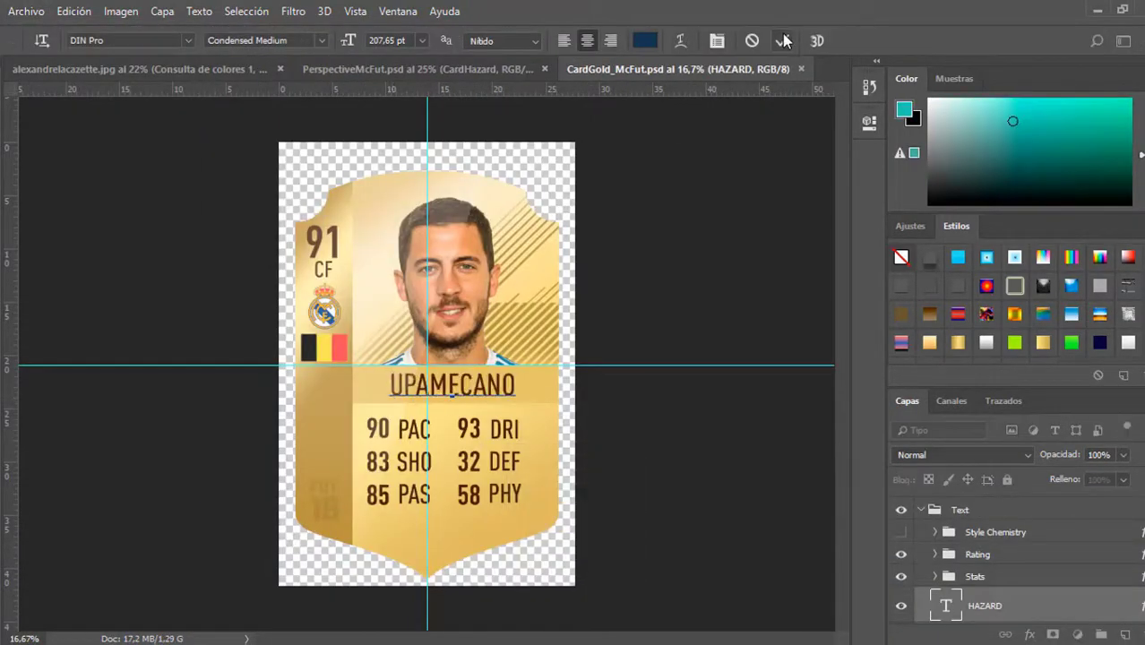
Change the card's stats to 84 PAC, 41 SHO, 68 PAS, 69 DRI, 85 DEF and 87 PHY.
double_click(359, 437)
type("4")
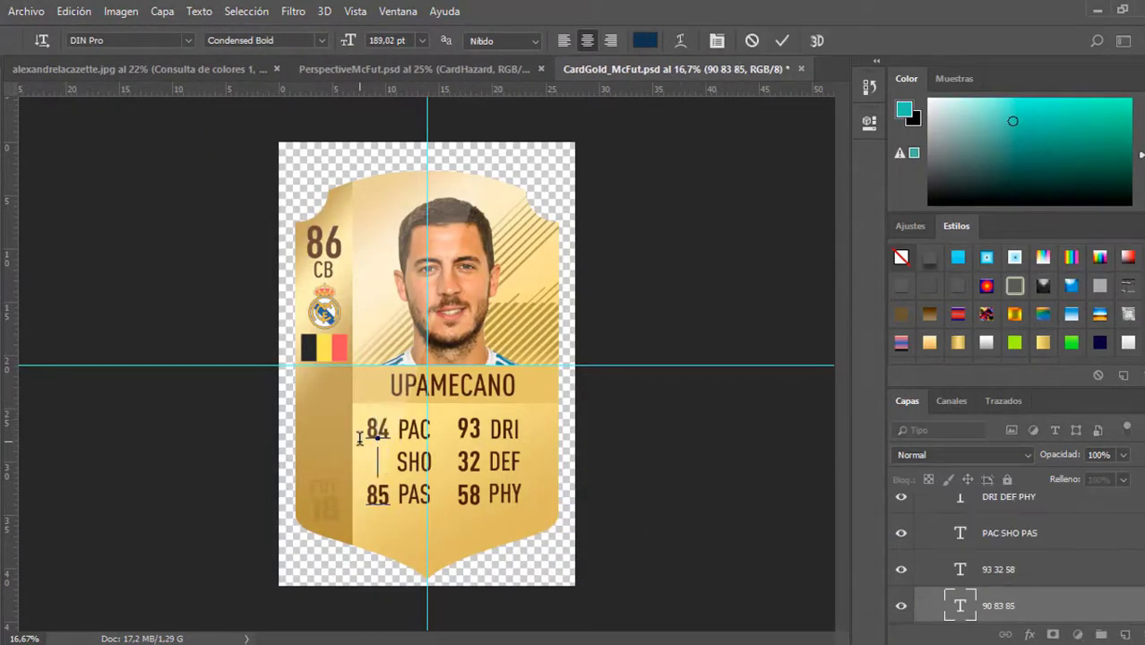
double_click(475, 431)
type("69")
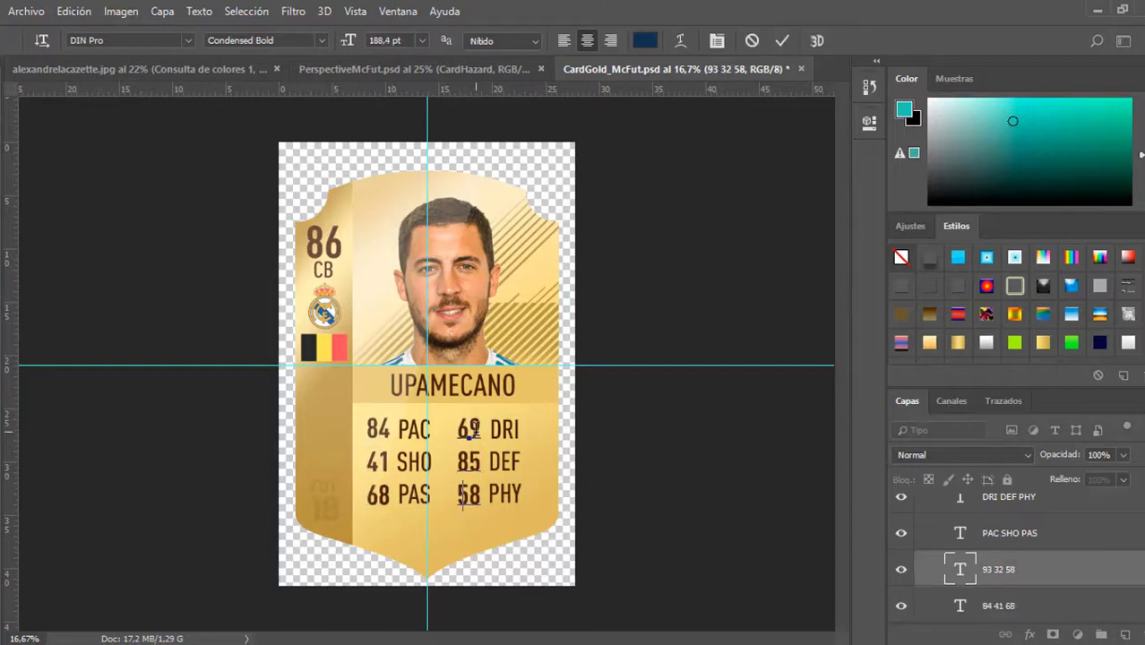
Replace the Belgian flag on the card with the French flag.
scroll(1012, 556, "down", 5)
left_click(901, 533)
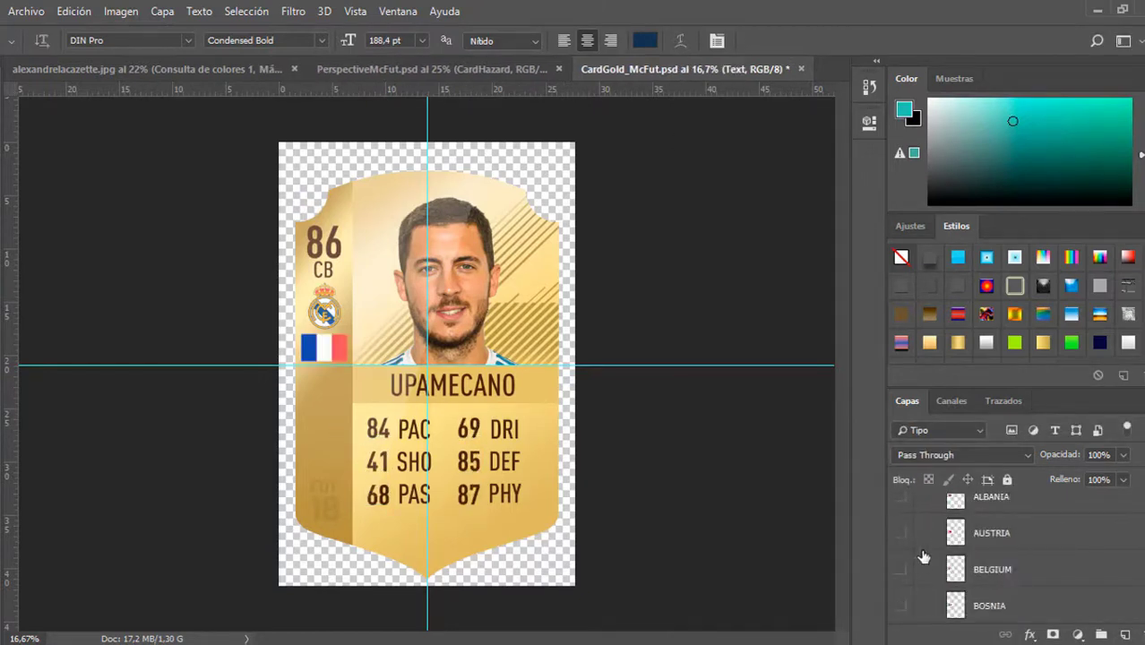
Swap the card's club badge for the Arsenal badge and slightly adjust its size above the flag.
key("v")
scroll(512, 422, "up", 5)
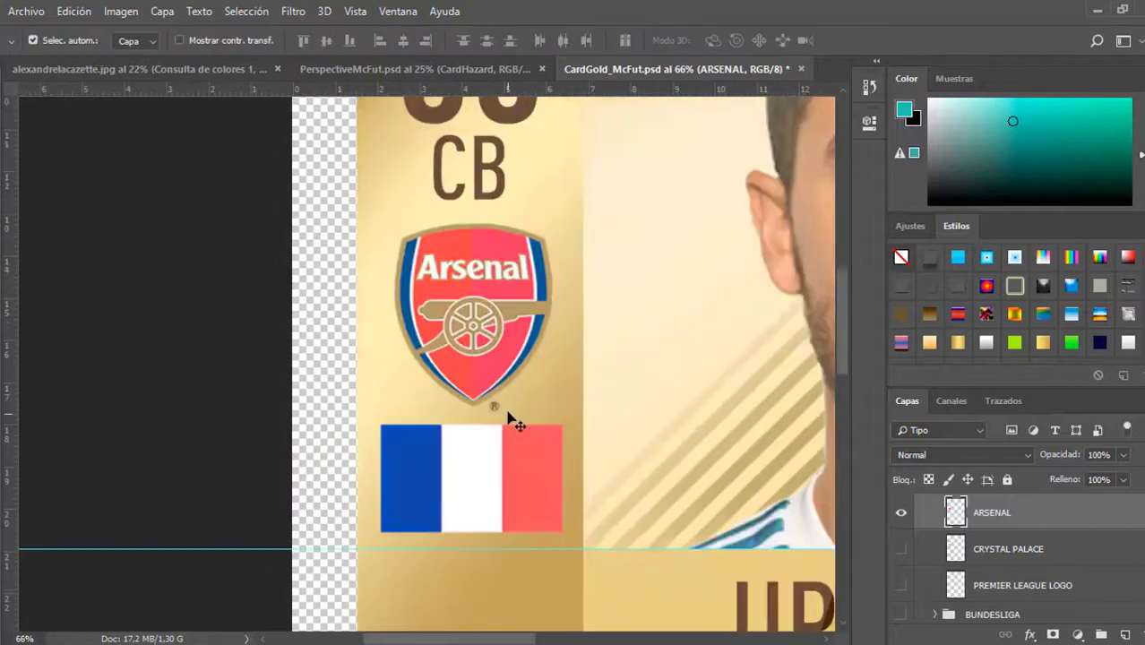
key("ctrl+t")
left_click_drag(565, 266, 563, 271)
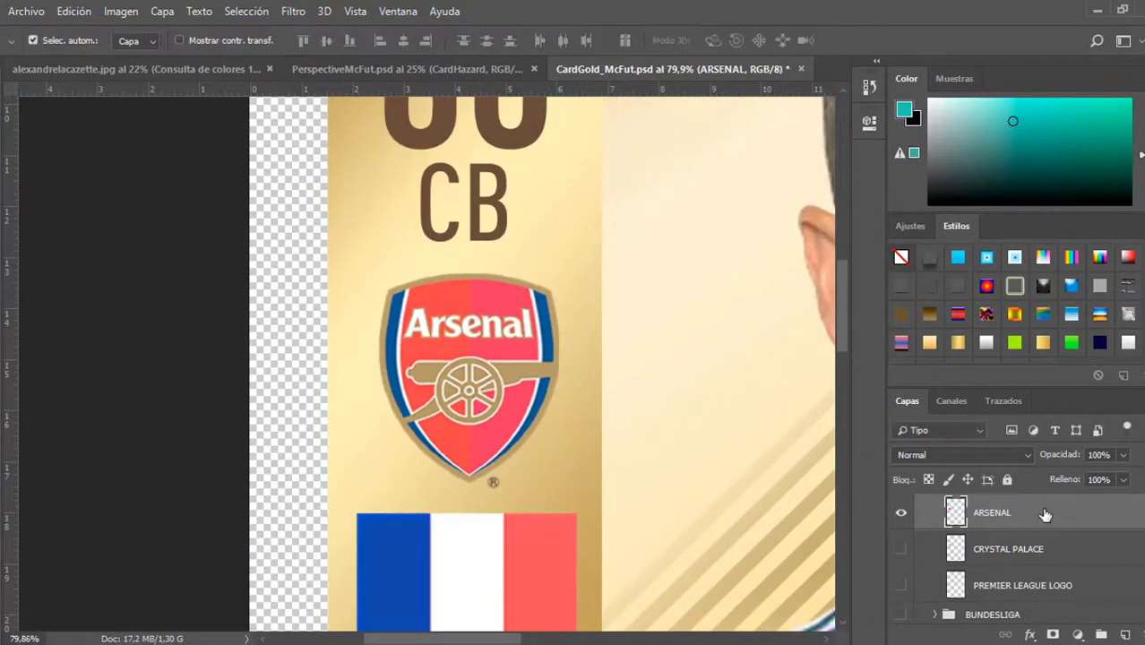
Hide the Sánchez player photo in the card's Arsenal layer group.
key("ctrl+0")
scroll(1012, 537, "up", 5)
left_click(1015, 526)
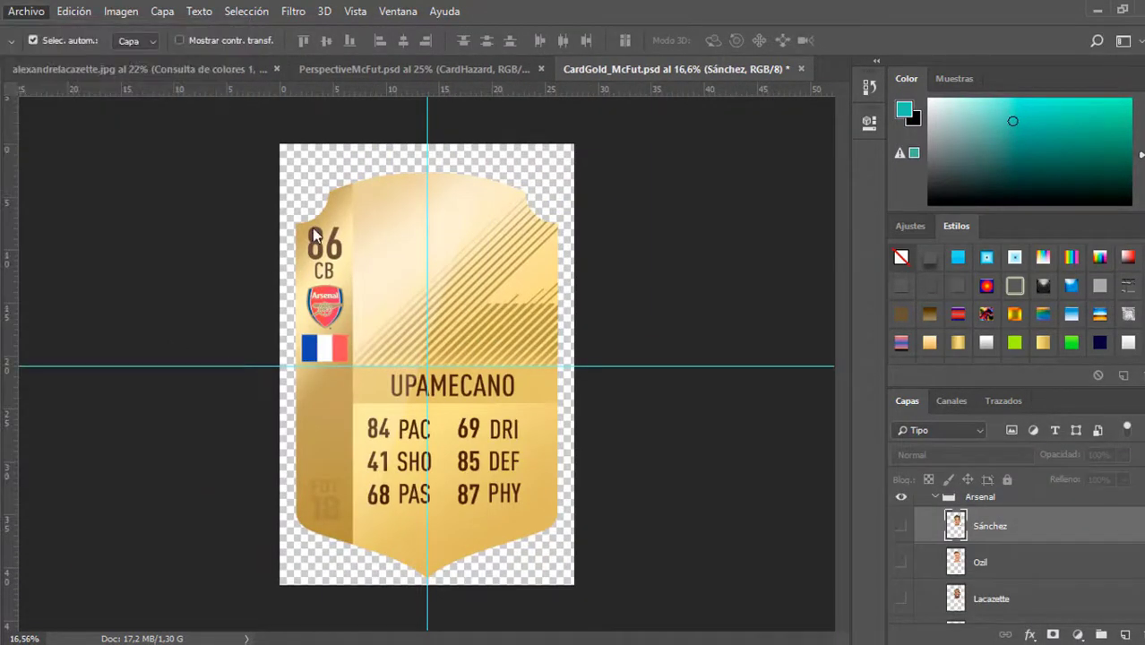
key("ctrl+shift+p")
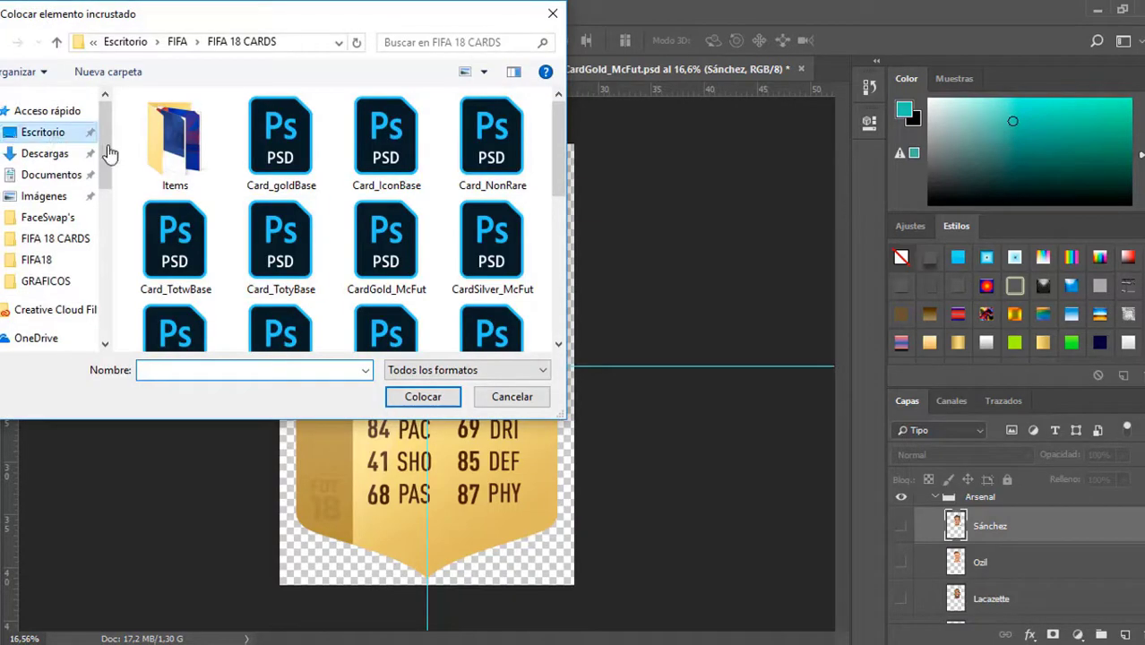
left_click(46, 223)
double_click(508, 170)
left_click_drag(281, 141, 384, 213)
key("Return")
Erase the portrait's background beside the beard, the neck and the shirt collar on the image's right side.
scroll(478, 347, "up", 2)
scroll(478, 348, "up", 5)
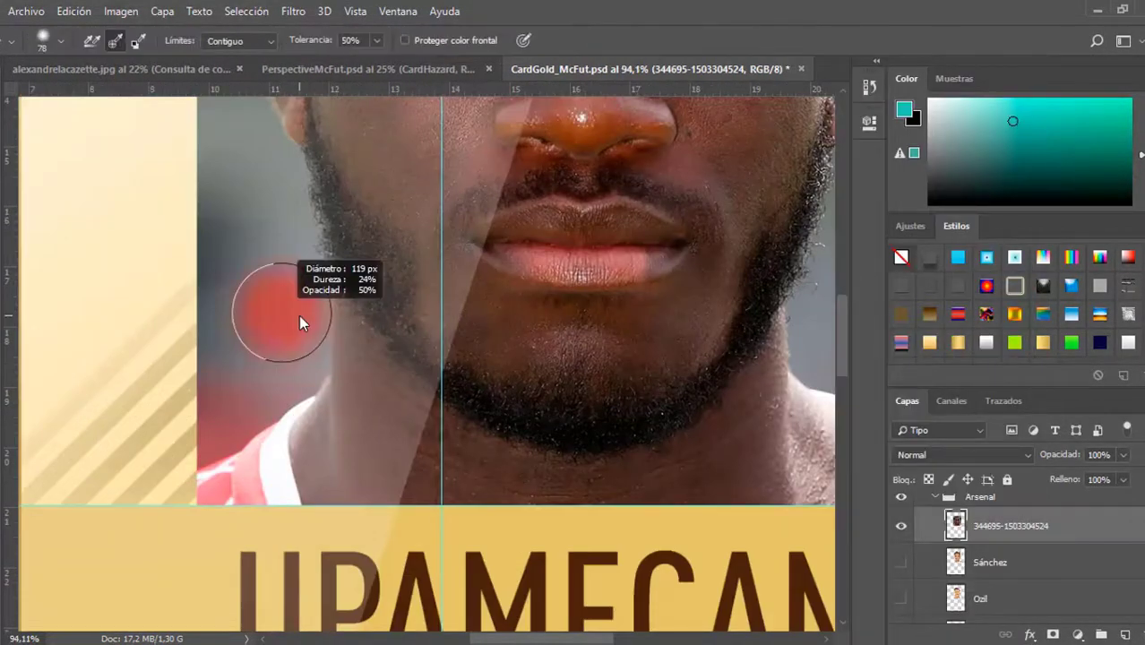
scroll(287, 215, "up", 2)
right_click(4, 327)
left_click(54, 325)
scroll(180, 305, "up", 4)
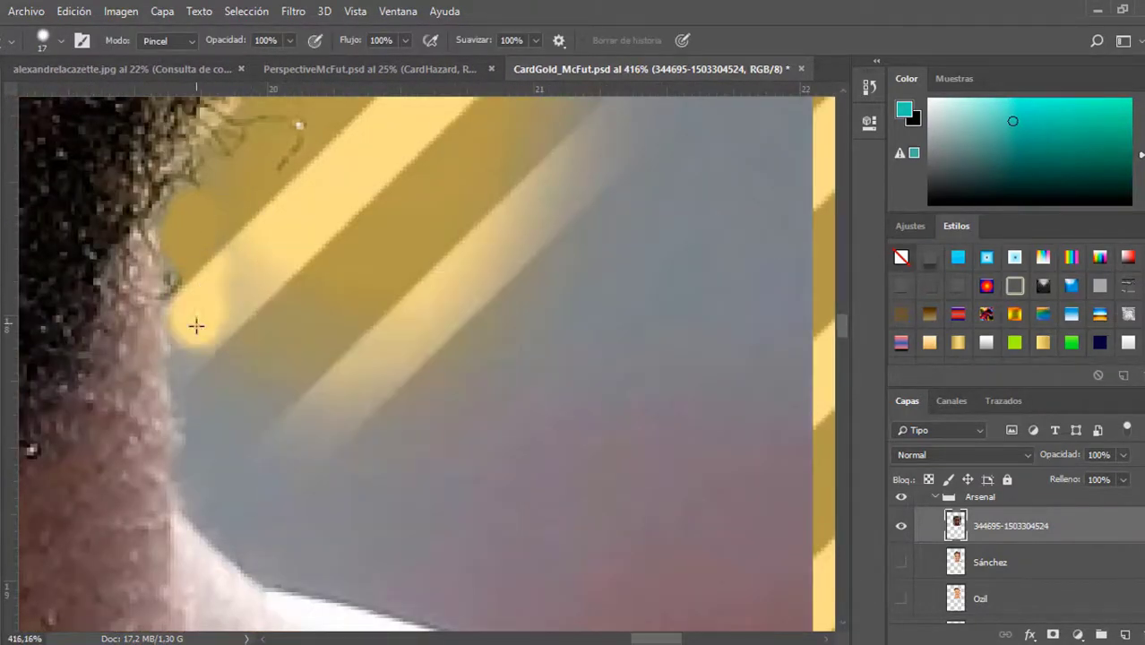
left_click_drag(180, 304, 190, 298)
scroll(643, 564, "down", 1)
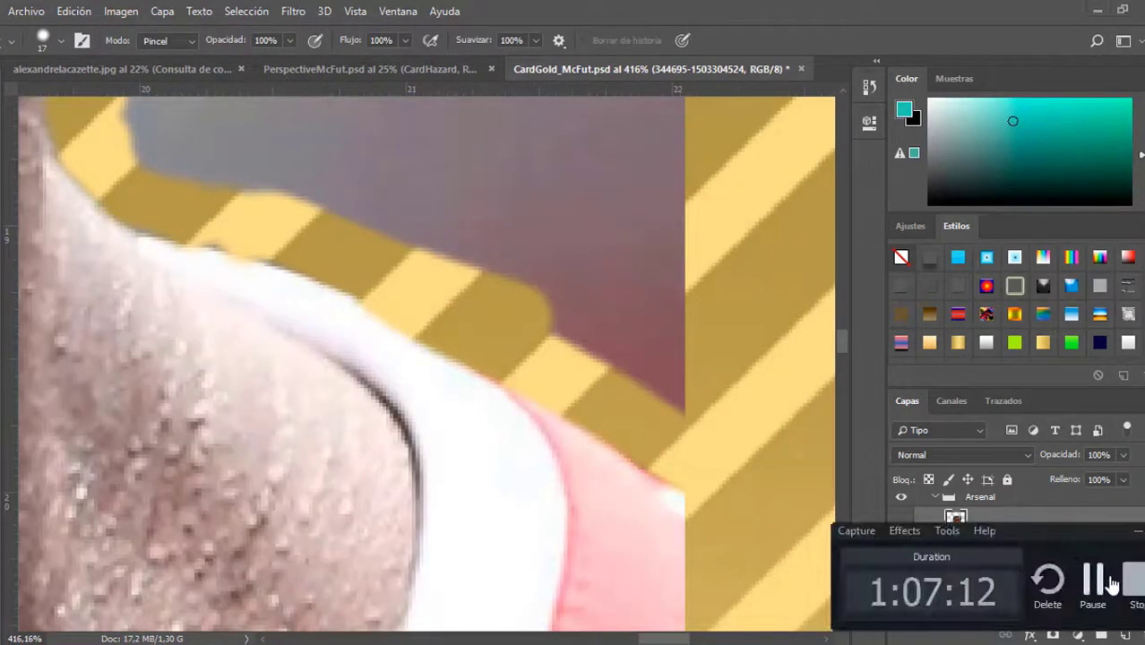
Enlarge the eraser to 29 px and erase the background along the right ear and the hair above it.
scroll(327, 294, "up", 2)
key("]")
key("]")
scroll(489, 186, "up", 2)
left_click(424, 235)
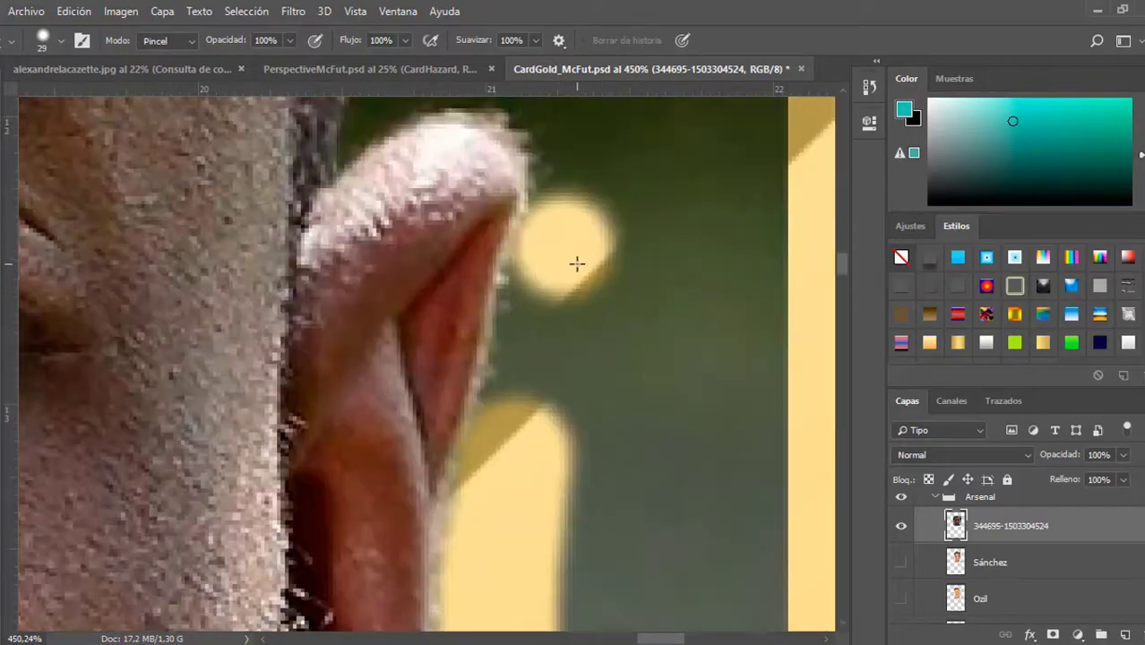
scroll(578, 263, "up", 1)
scroll(577, 309, "up", 3)
left_click(455, 234)
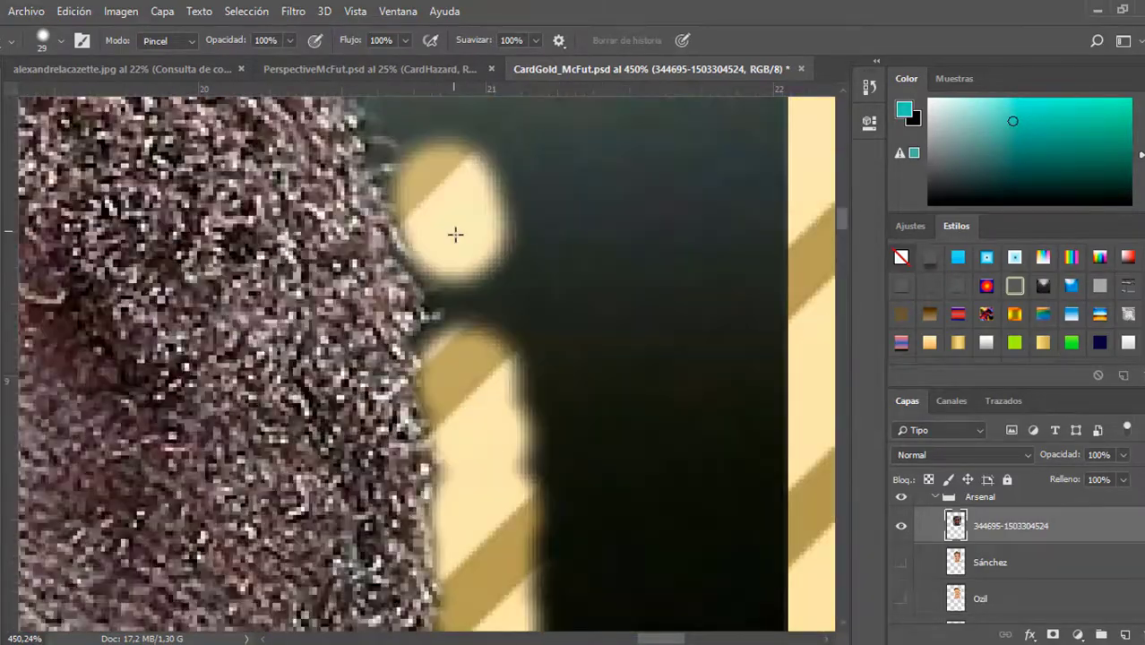
Erase the background around the top of the head and down the hairline on the left side.
scroll(455, 235, "up", 3)
left_click(307, 259)
scroll(307, 259, "up", 5)
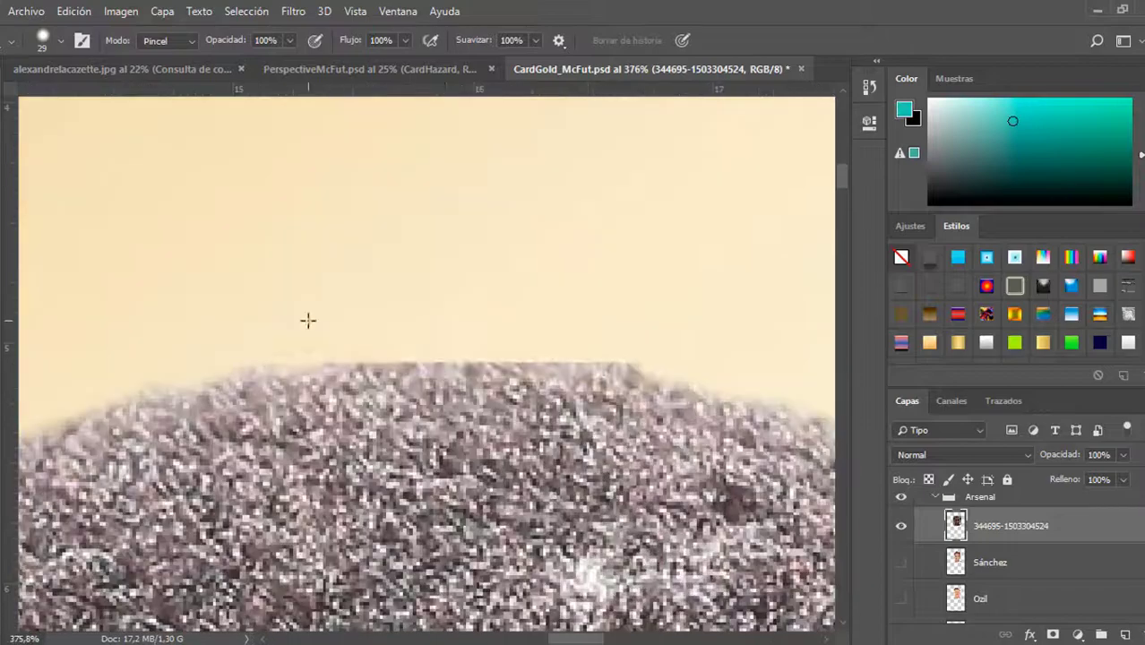
scroll(307, 320, "down", 3)
scroll(467, 333, "up", 4)
left_click_drag(523, 108, 524, 282)
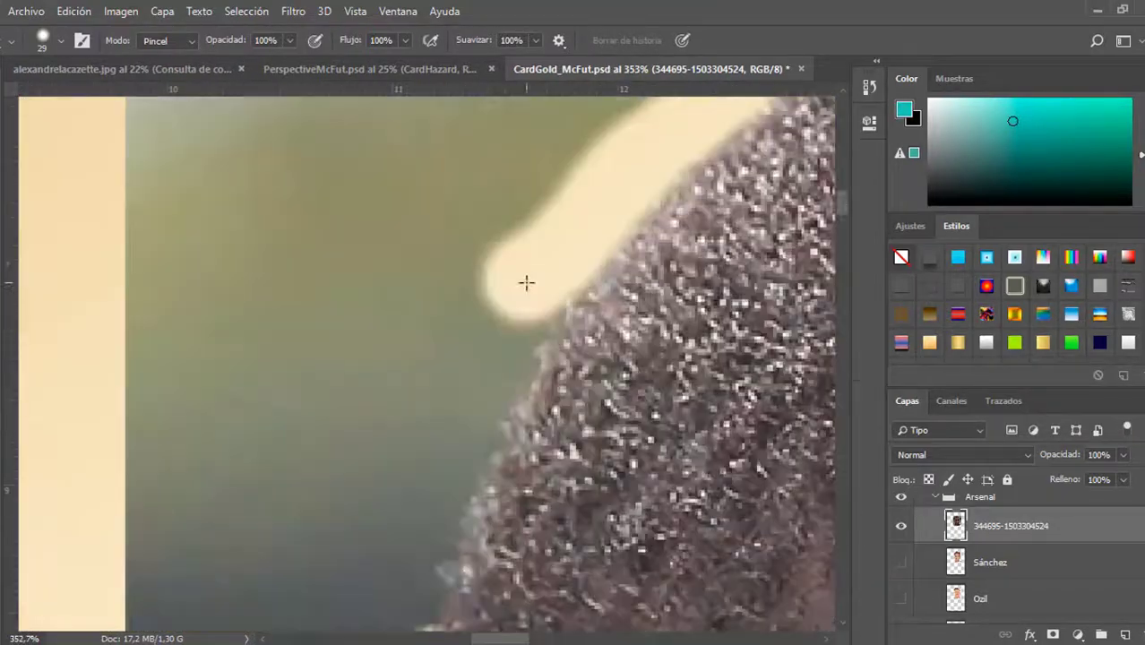
Erase the background around the left ear and neck, and clear the old shirt collar beside the neck.
scroll(381, 311, "up", 2)
scroll(375, 488, "up", 5)
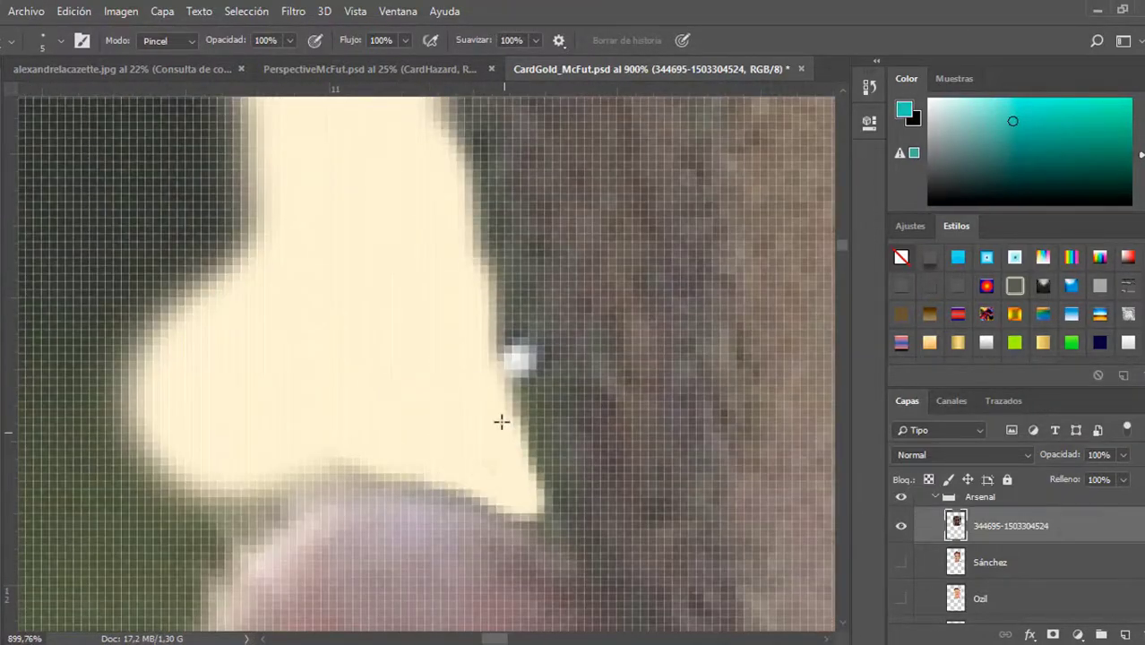
scroll(519, 391, "down", 1)
scroll(212, 344, "down", 3)
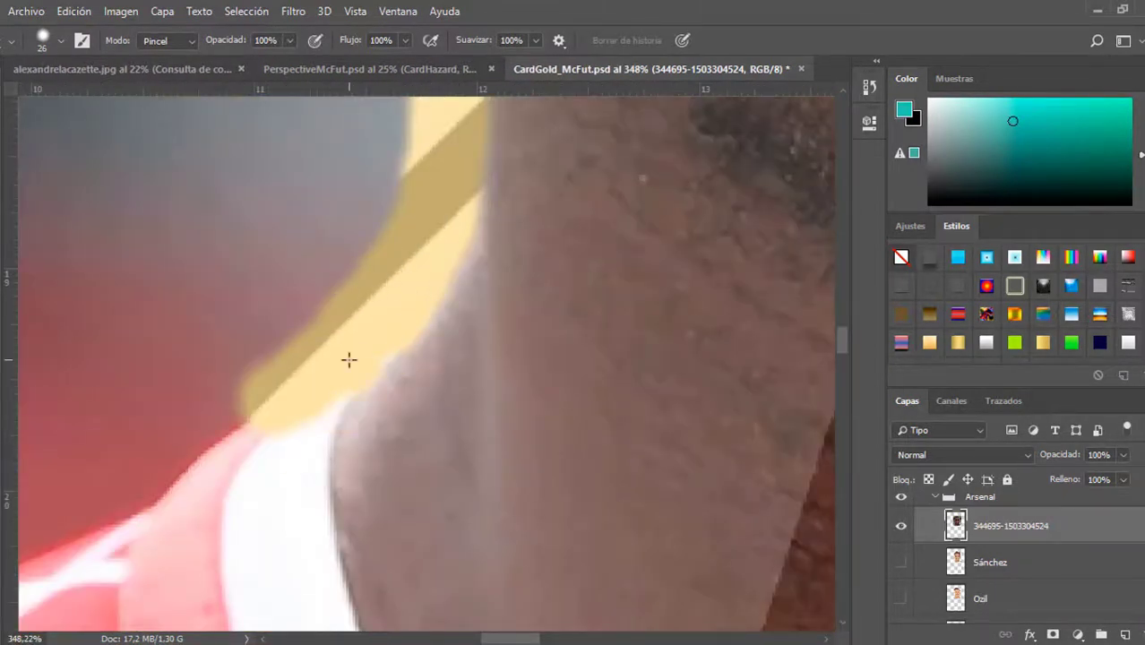
scroll(348, 359, "down", 6)
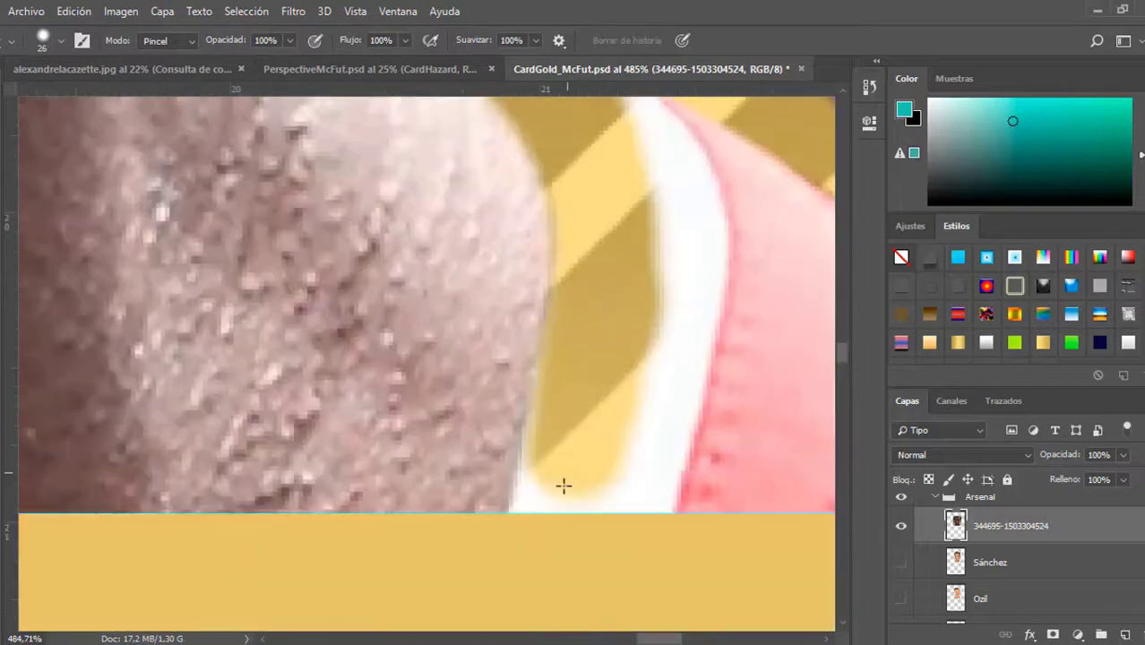
Remove the leftover background around the head with Lasso selections on both sides of the portrait.
key("l")
scroll(403, 358, "up", 2)
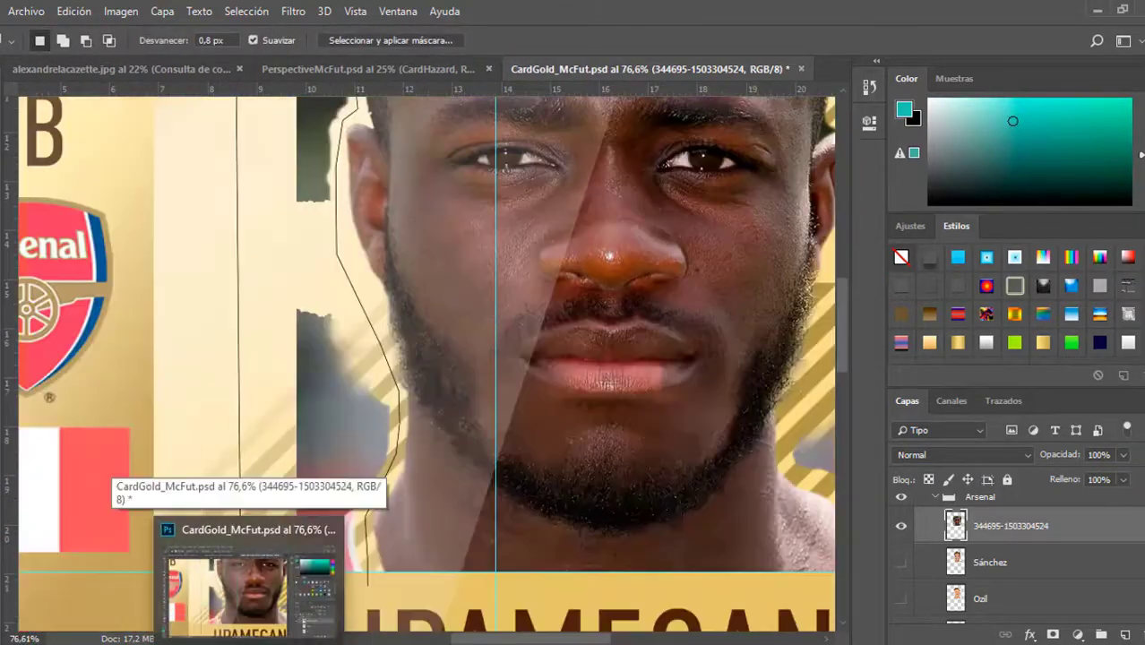
left_click_drag(362, 467, 439, 493)
scroll(305, 265, "up", 5)
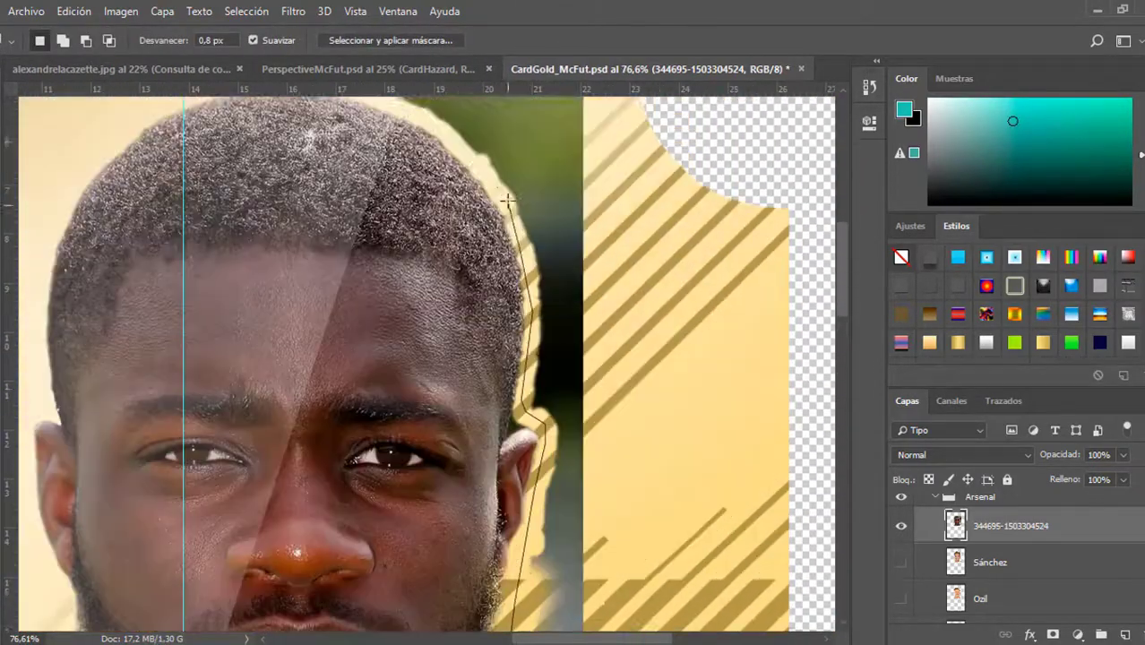
scroll(306, 265, "down", 2)
Refine the cutout edge in the gap between the hair and the right ear with a very small eraser.
key("b")
scroll(620, 231, "up", 10)
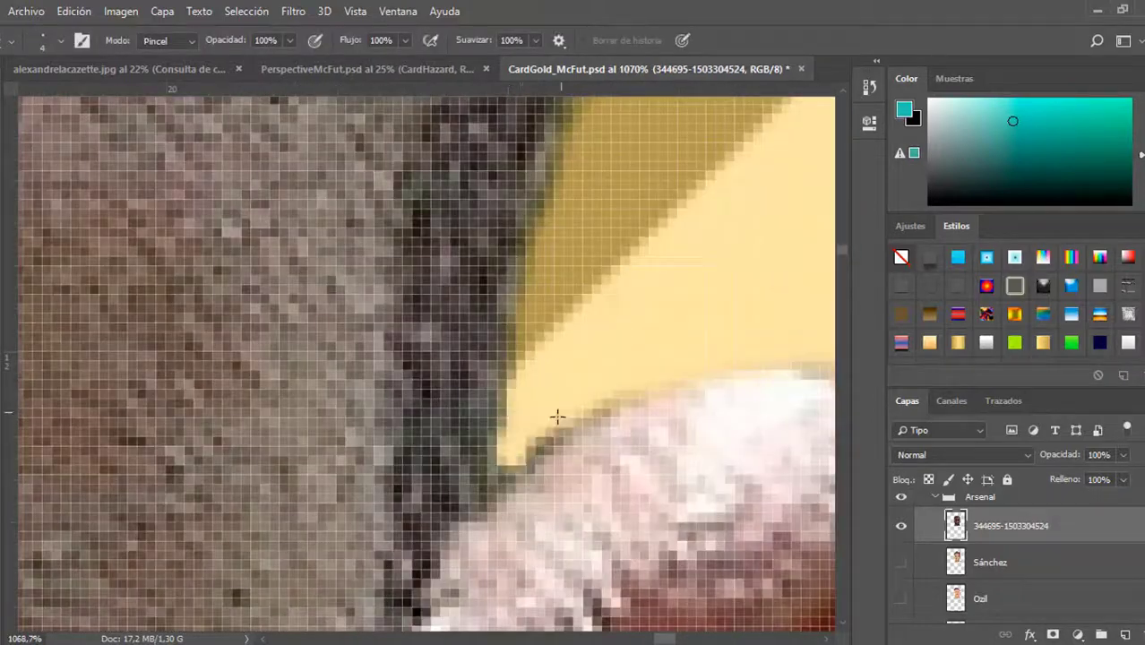
scroll(375, 258, "down", 8)
key("s")
scroll(306, 235, "up", 8)
scroll(306, 234, "down", 12)
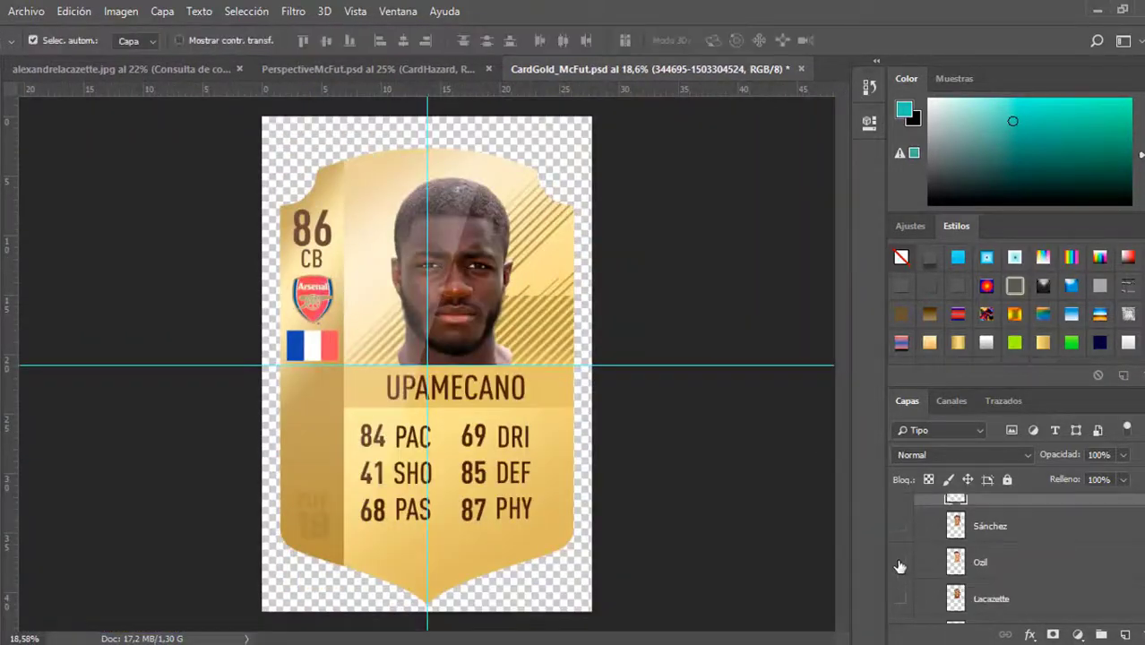
Show the Lacazette photo and outline his neck and head along the inner shirt collar with a Pen path.
left_click(931, 562)
scroll(376, 268, "up", 8)
key("p")
left_click(218, 103)
left_click(248, 435)
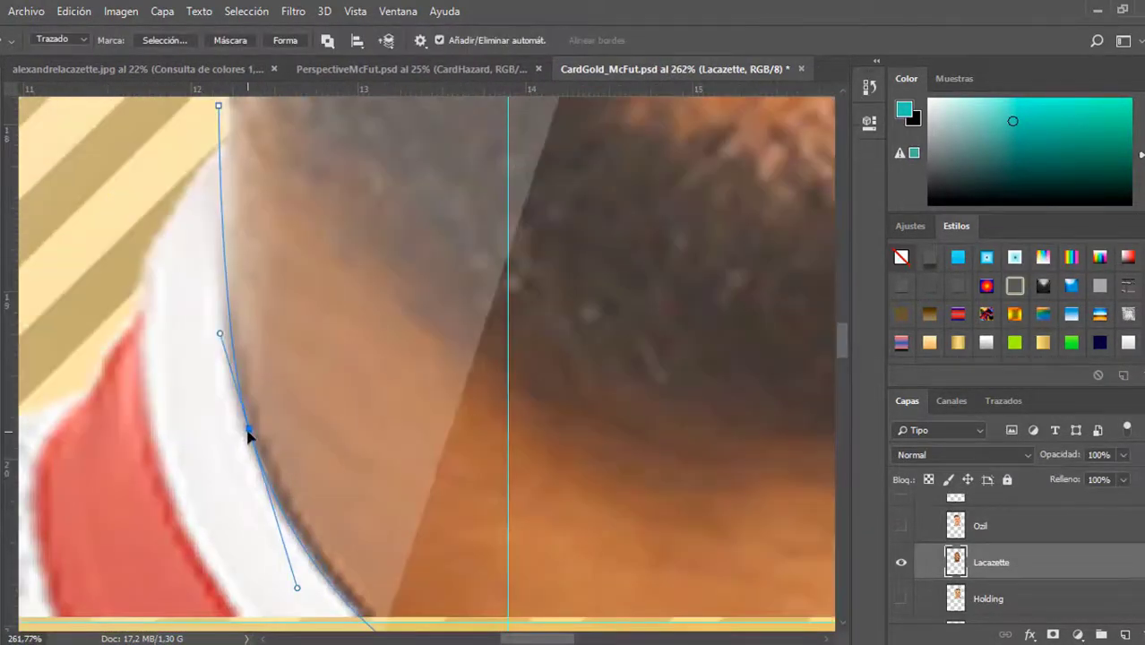
scroll(268, 358, "down", 2)
scroll(537, 448, "down", 3)
scroll(508, 461, "up", 4)
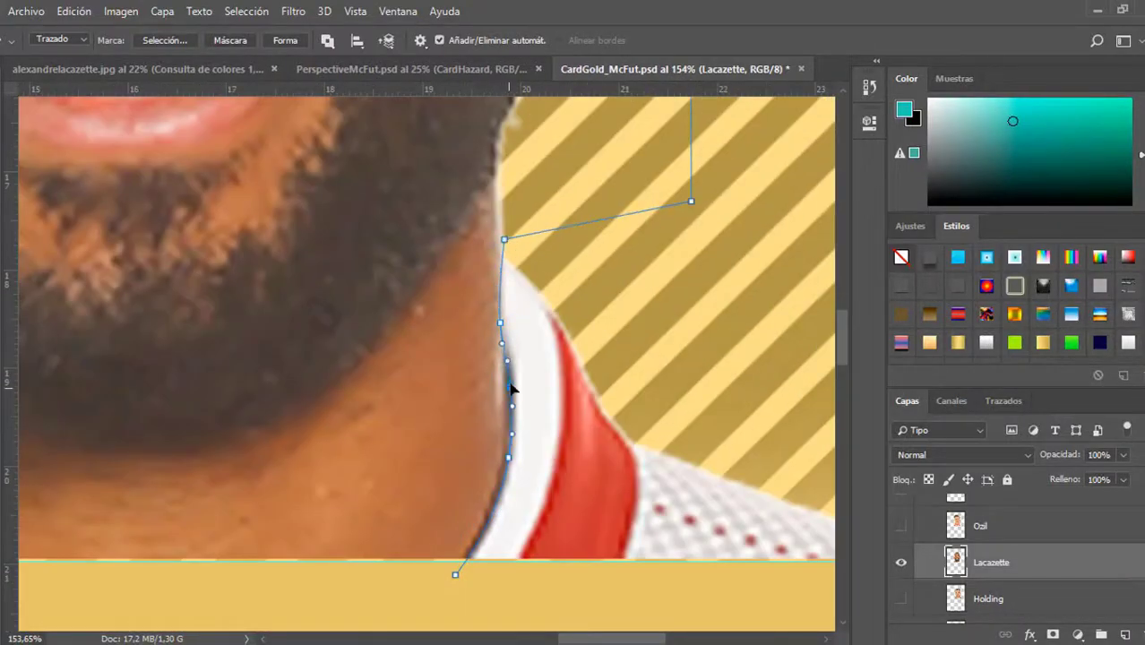
scroll(511, 387, "down", 7)
Use the path to remove Lacazette's head, keeping only the Arsenal shirt, and place that layer above Upamecano's portrait.
key("ctrl+Return")
key("ctrl+j")
key("v")
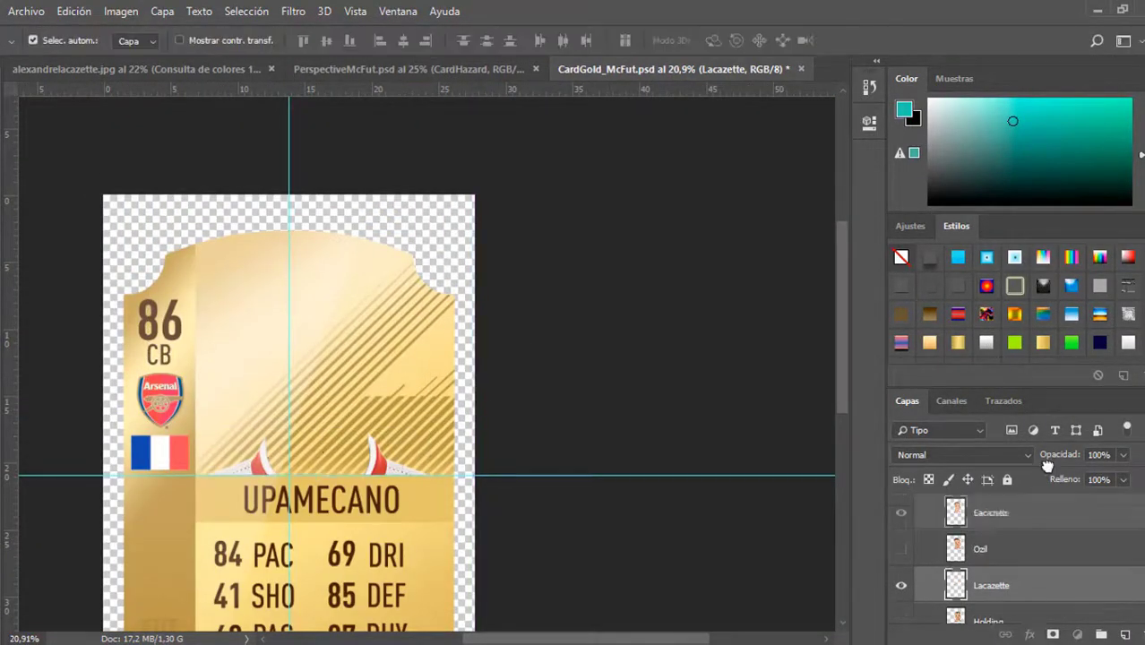
scroll(153, 545, "up", 10)
scroll(166, 306, "down", 6)
scroll(513, 355, "up", 2)
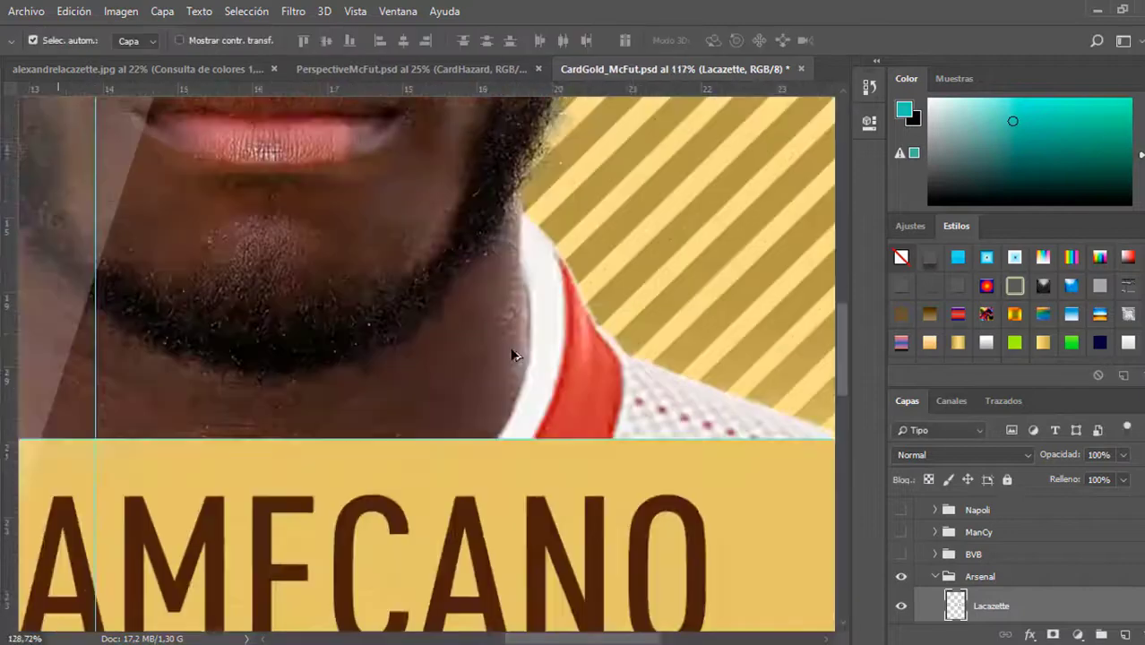
Clean up the shirt collar's edge against Upamecano's neck with a soft 42 px eraser.
scroll(512, 354, "up", 4)
key("b")
key("s")
scroll(491, 510, "down", 8)
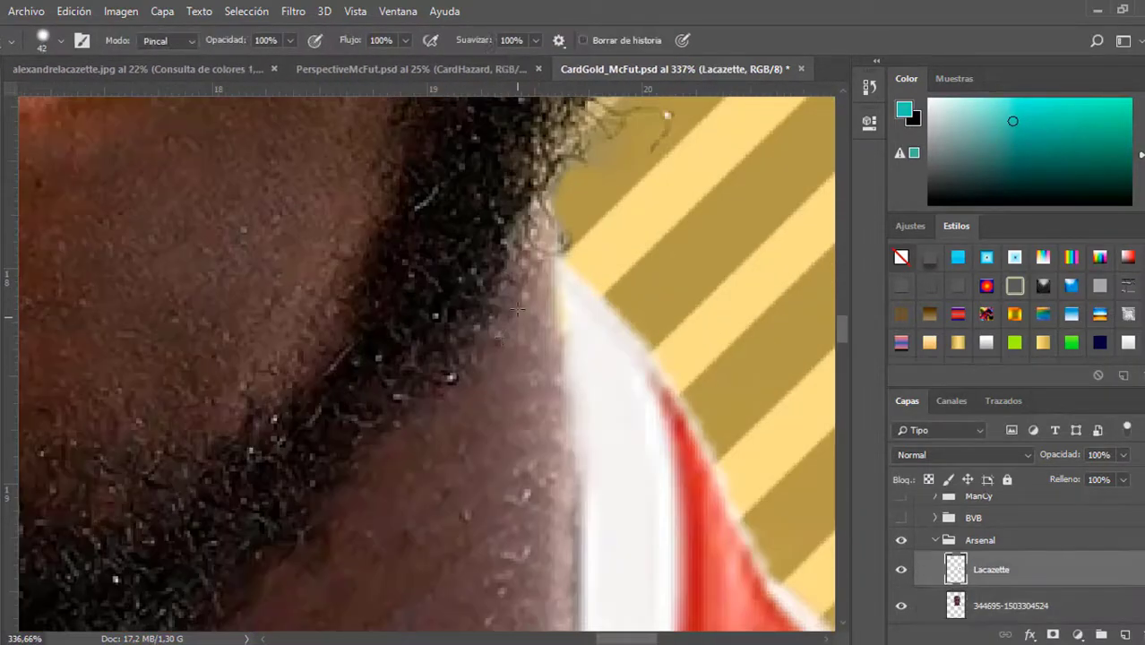
Merge the shirt layer with Upamecano's portrait into a single layer.
left_click(1059, 579)
key("ctrl+e")
key("v")
scroll(376, 269, "up", 2)
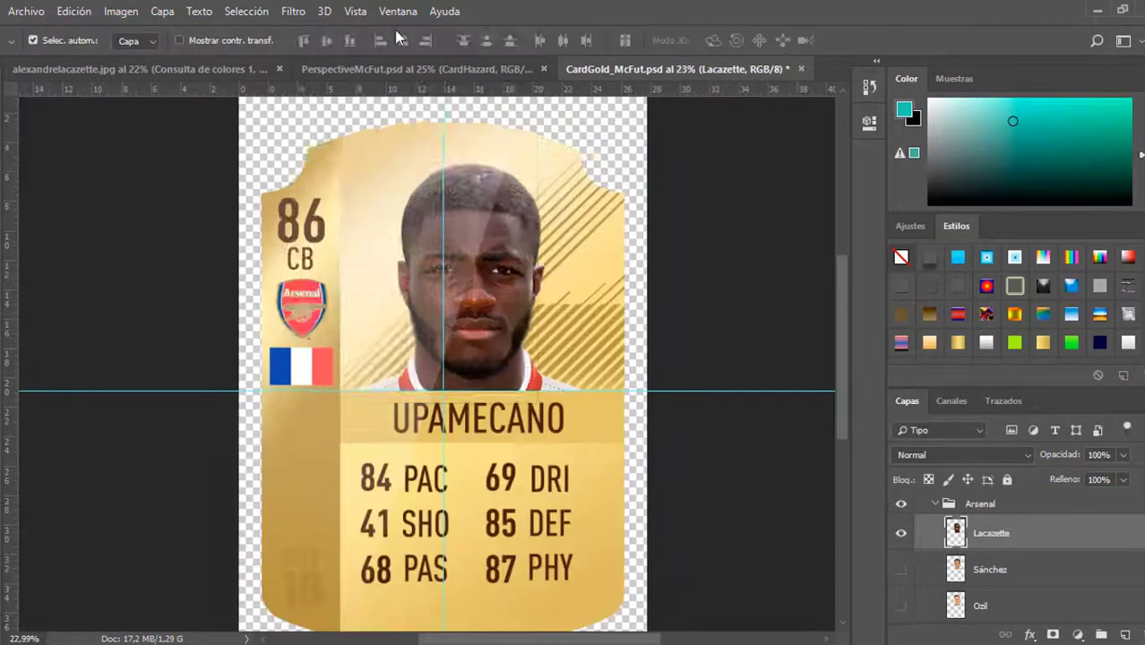
key("ctrl+shift+a")
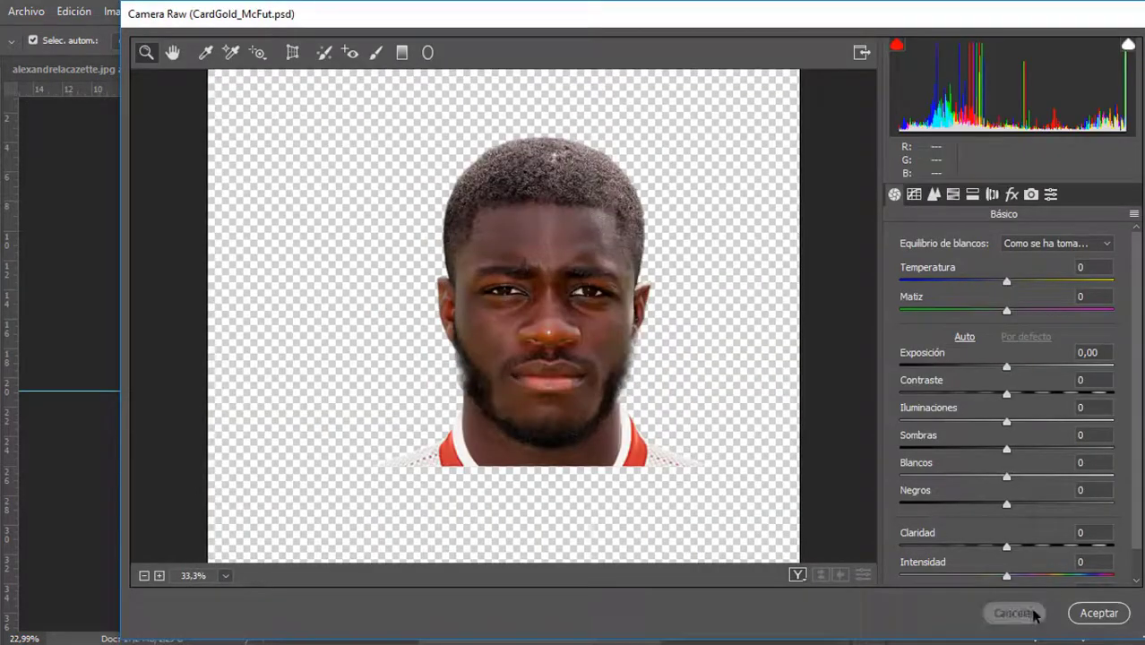
left_click(1032, 609)
scroll(360, 123, "up", 1)
Grade the card portrait in the Camera Raw filter with the basic tonal, clarity and HSL adjustments.
key("ctrl+shift+a")
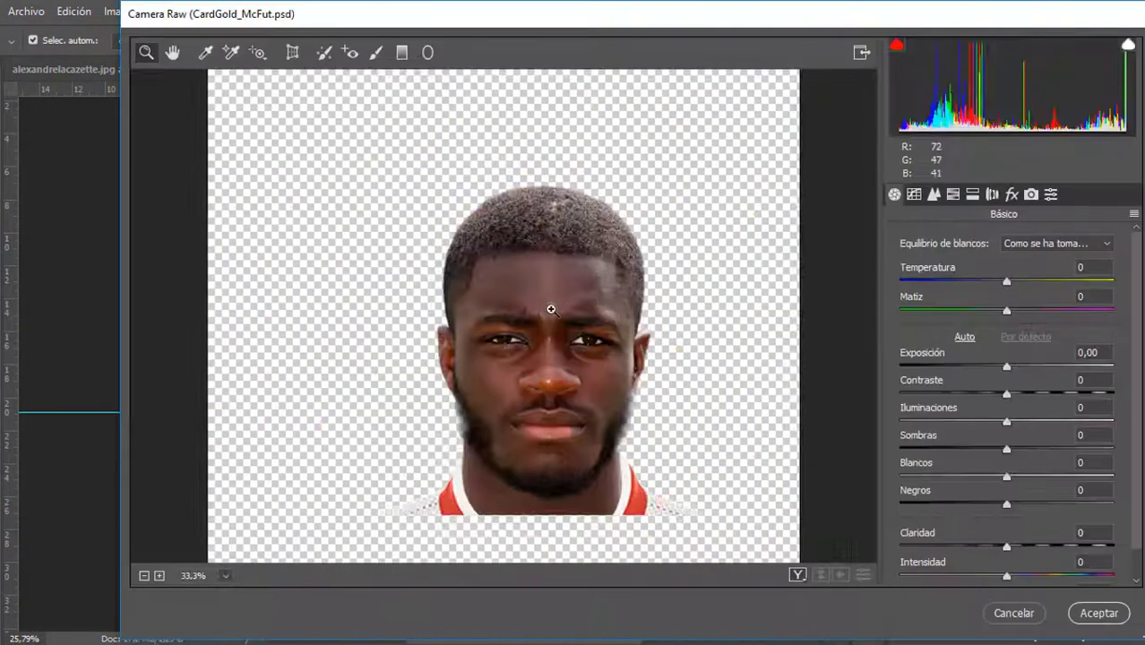
left_click_drag(1055, 548, 1047, 546)
left_click(1009, 367)
left_click(953, 195)
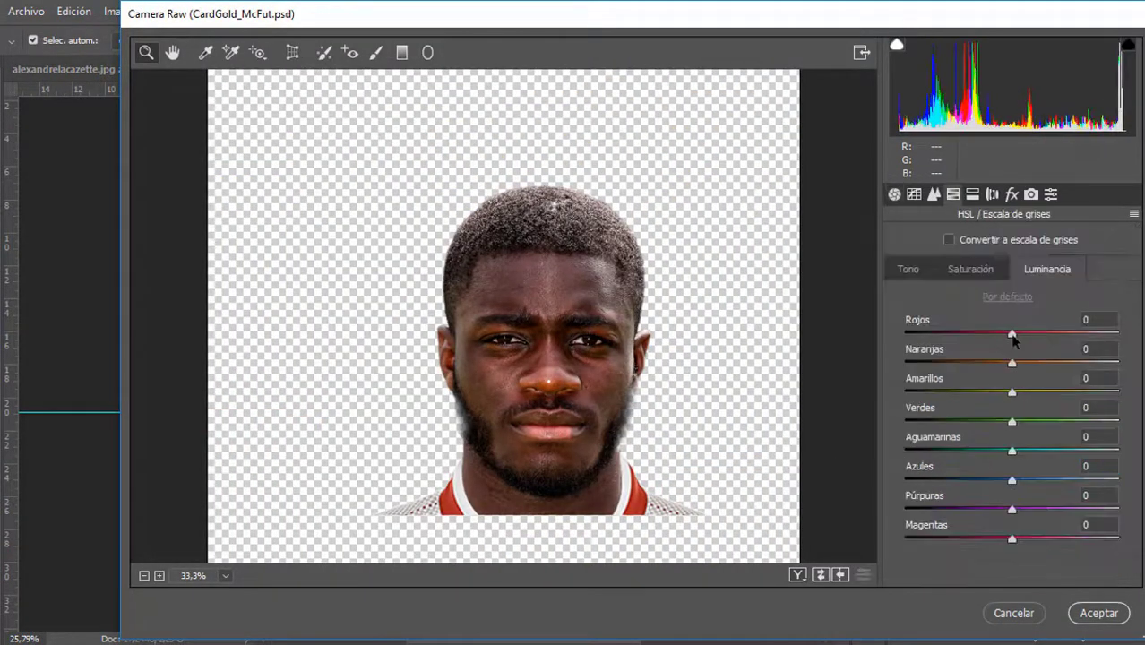
left_click(907, 266)
left_click(1098, 612)
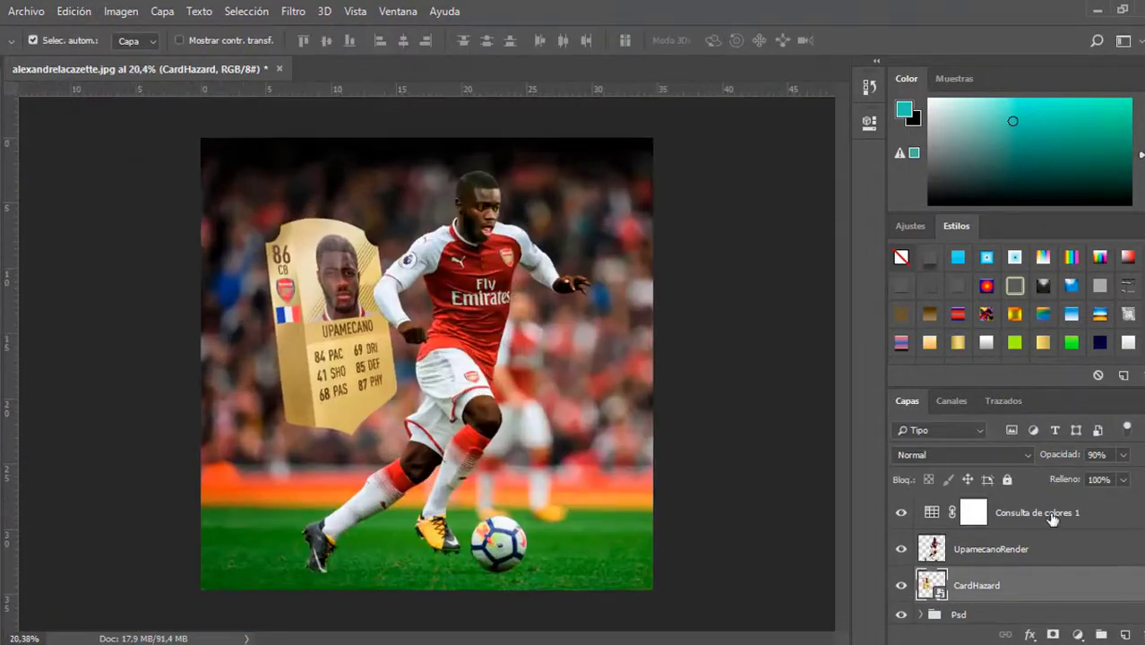
Add a photo filter adjustment above the colour lookup layer, using the warming filter (85) at 13% density.
left_click(1030, 513)
left_click(1077, 635)
left_click(1048, 511)
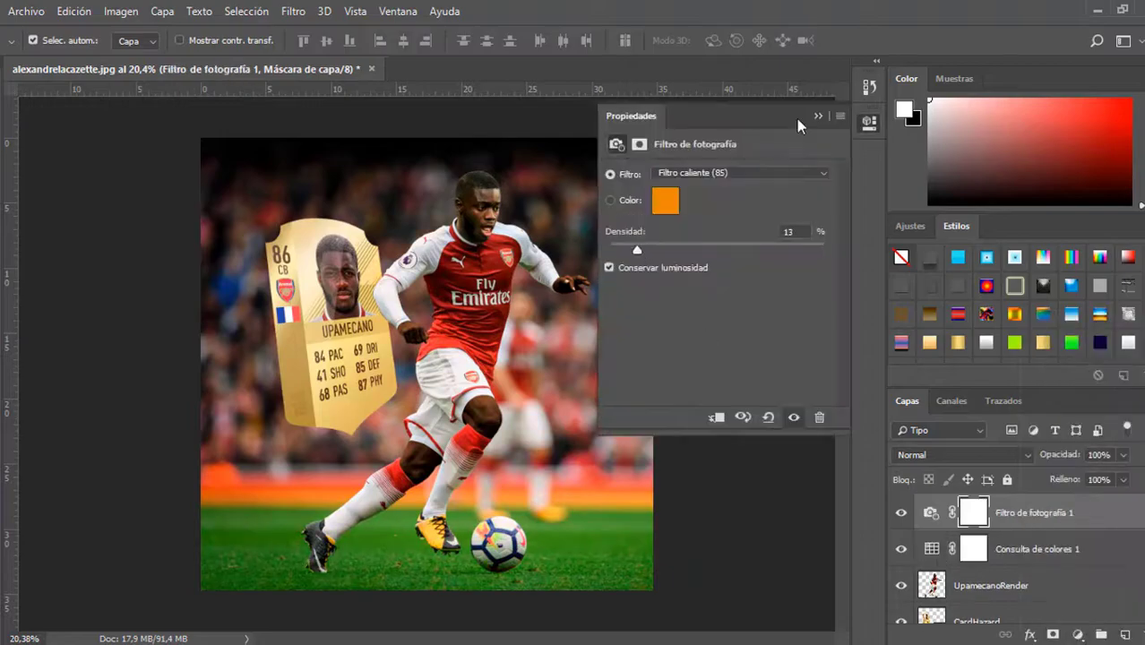
left_click(797, 118)
left_click(25, 11)
left_click(40, 54)
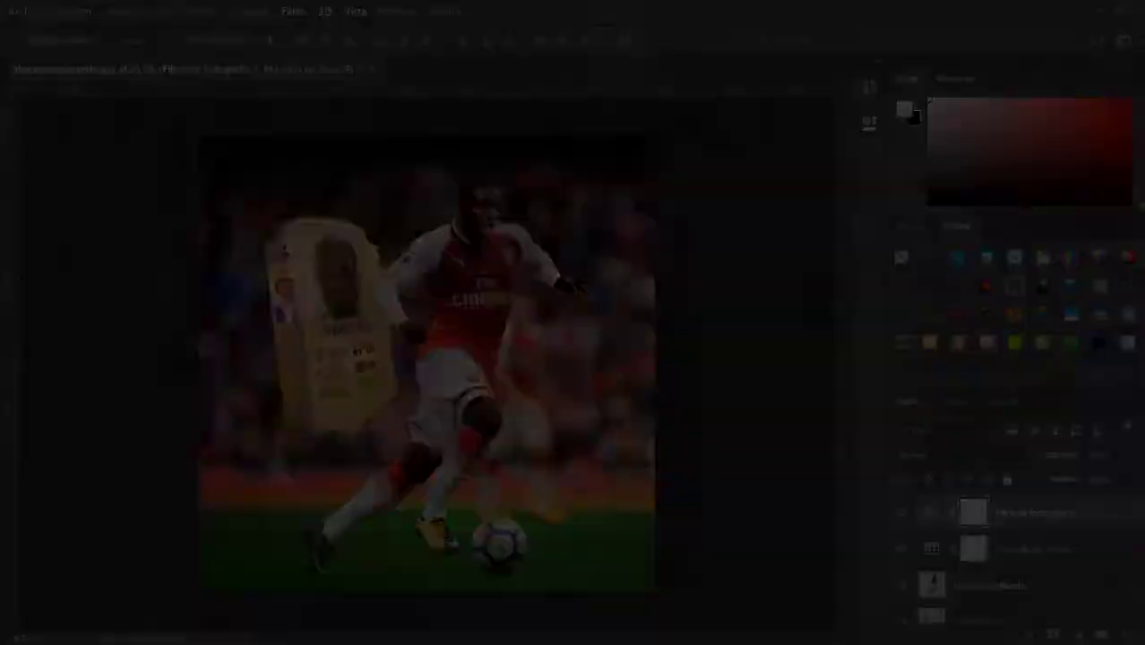